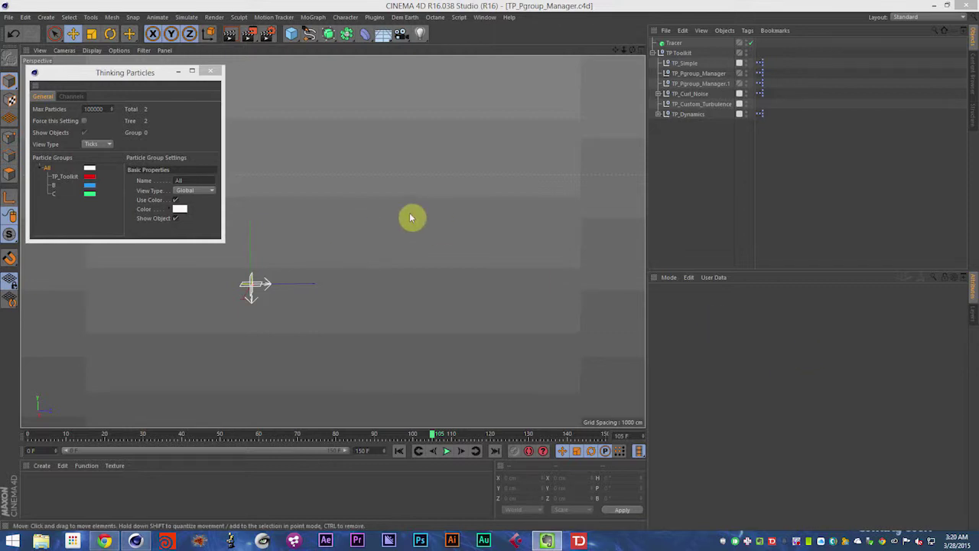
Step: Open the TP Toolkit window and move it closer to the middle of the viewport
key("shift+c")
type("tp")
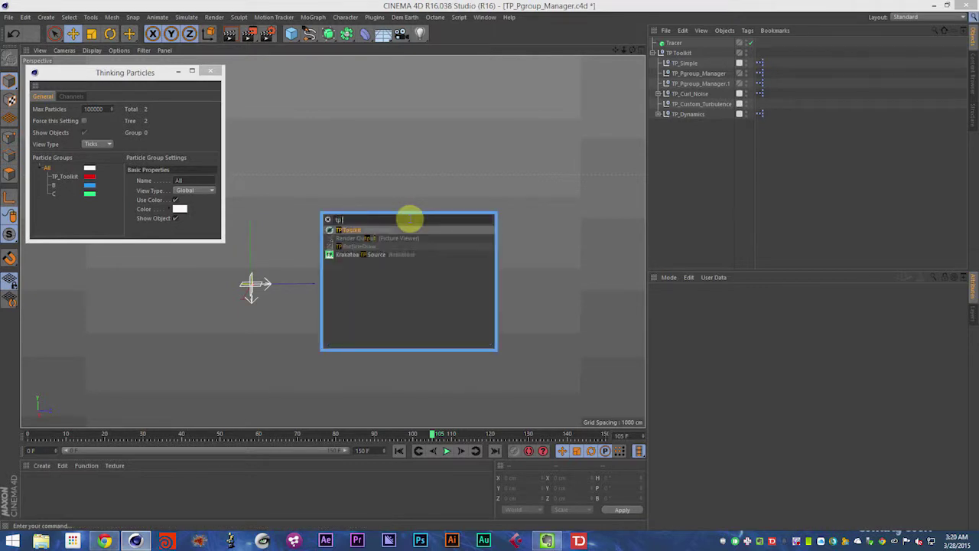
type(" t")
key("Return")
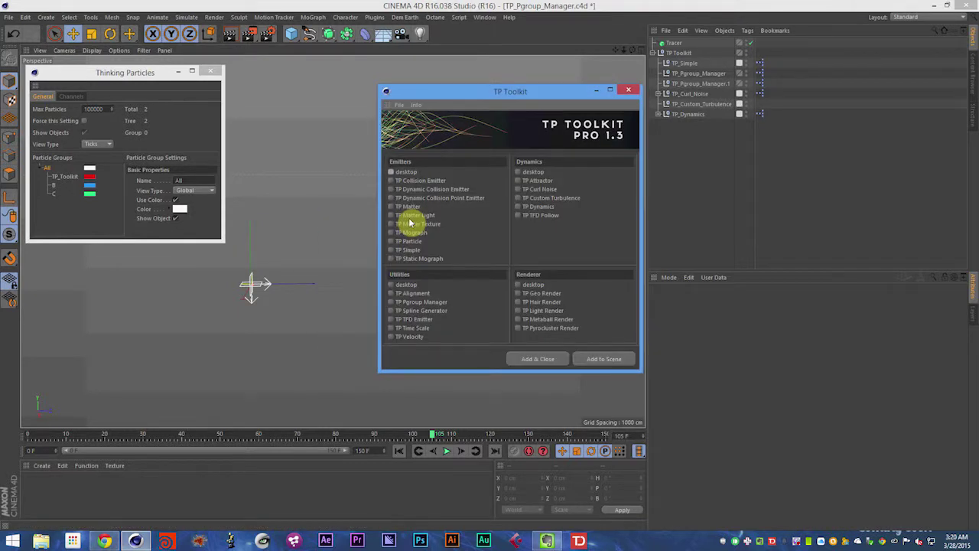
left_click_drag(547, 92, 489, 94)
left_click_drag(586, 138, 594, 139)
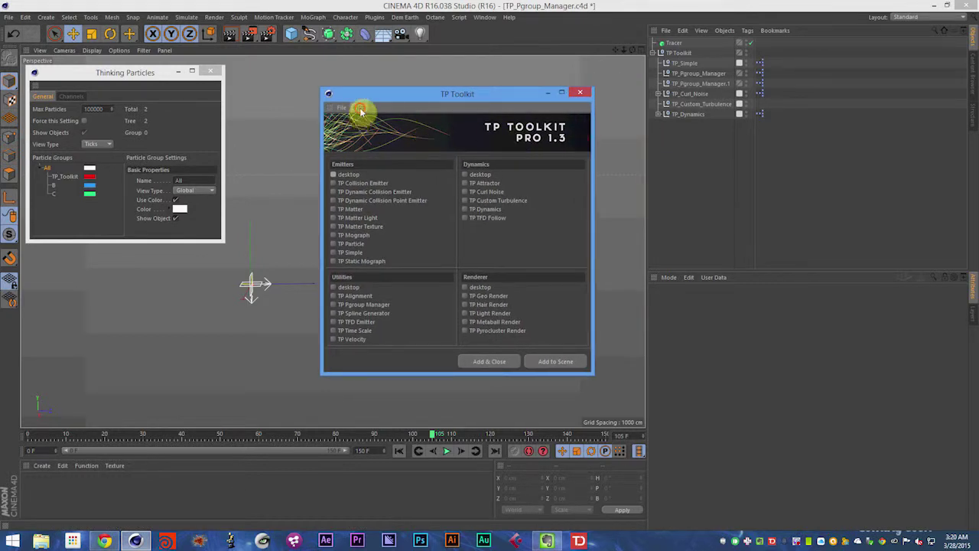
Step: Visit the toolkit's website, thinkparticle.com, return to the scene and close the TP Toolkit window
left_click(367, 132)
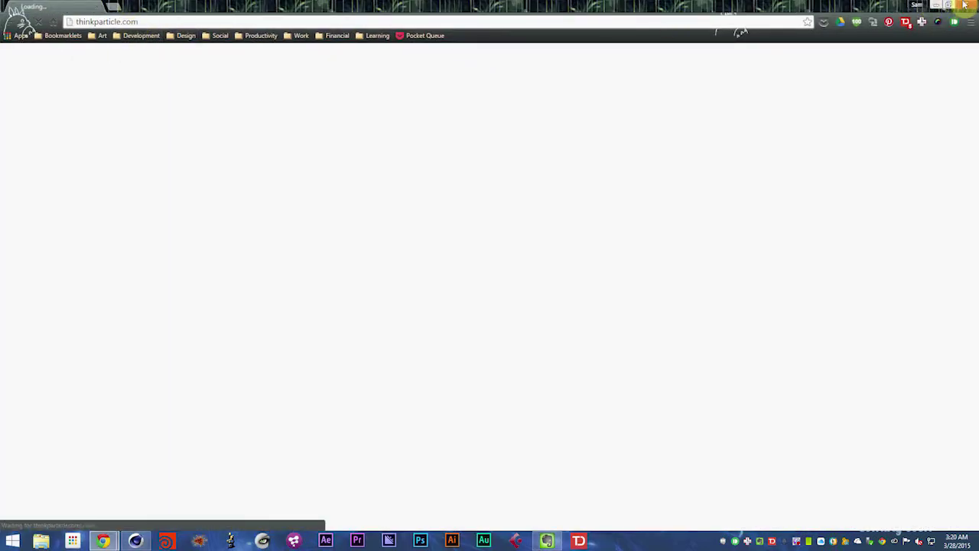
left_click(103, 541)
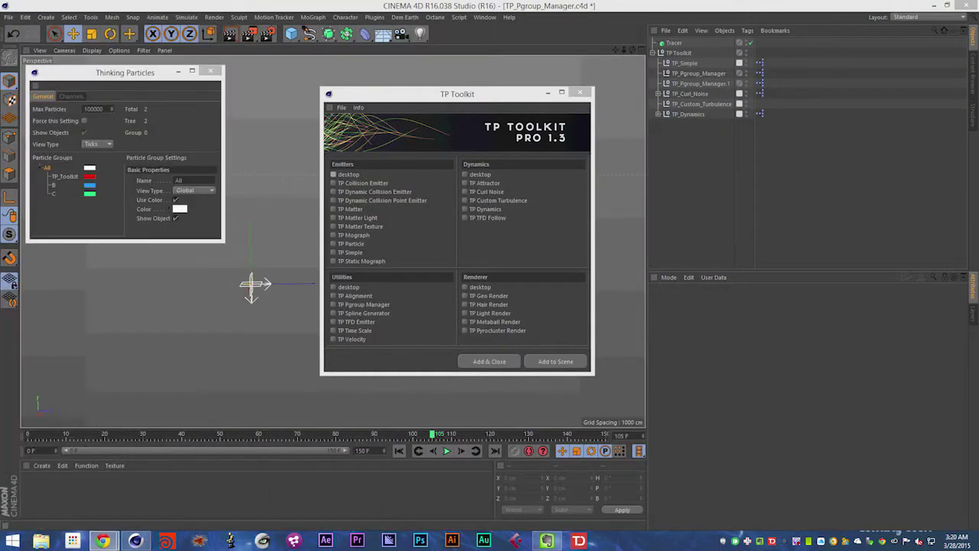
left_click(485, 97)
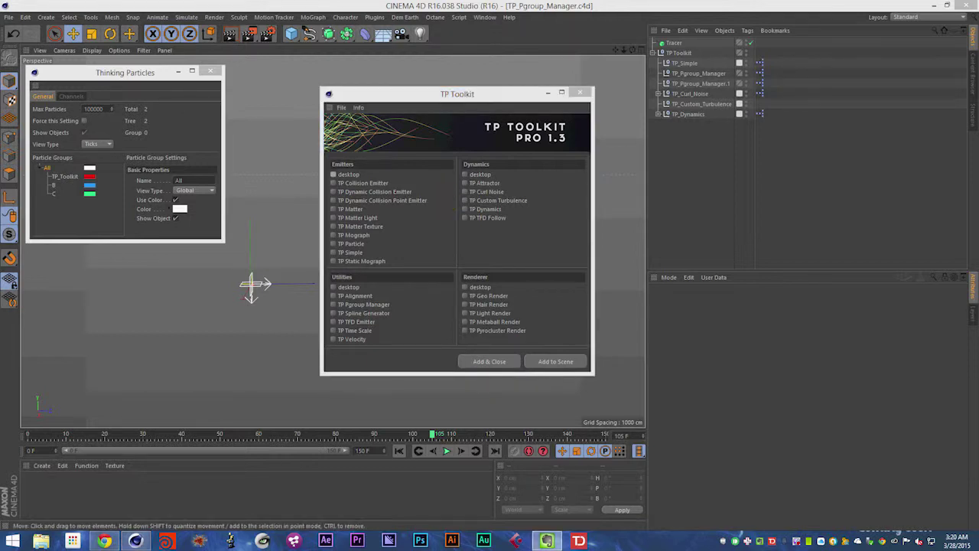
left_click(465, 98)
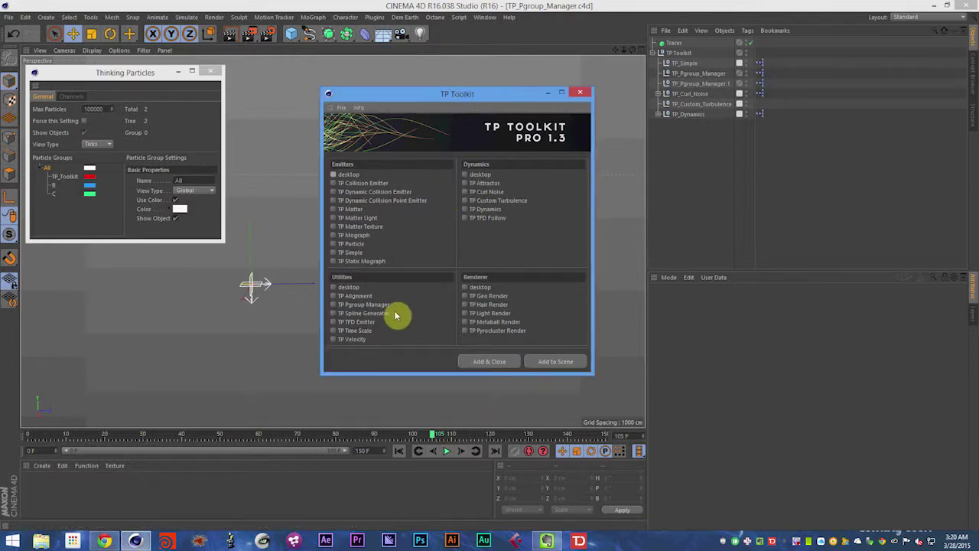
left_click(580, 92)
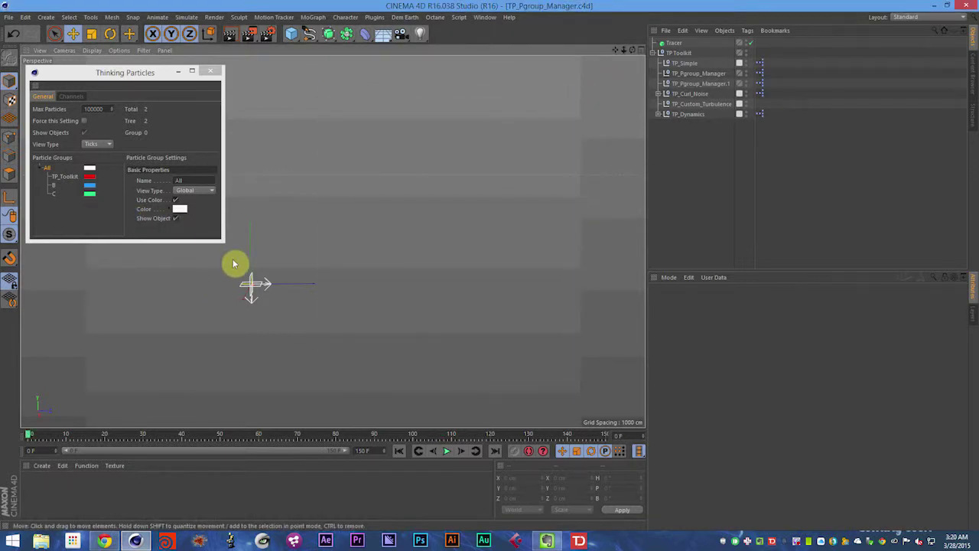
Step: Play the particle simulation to about frame 126 and examine how the trails and particle groups develop
key("F8")
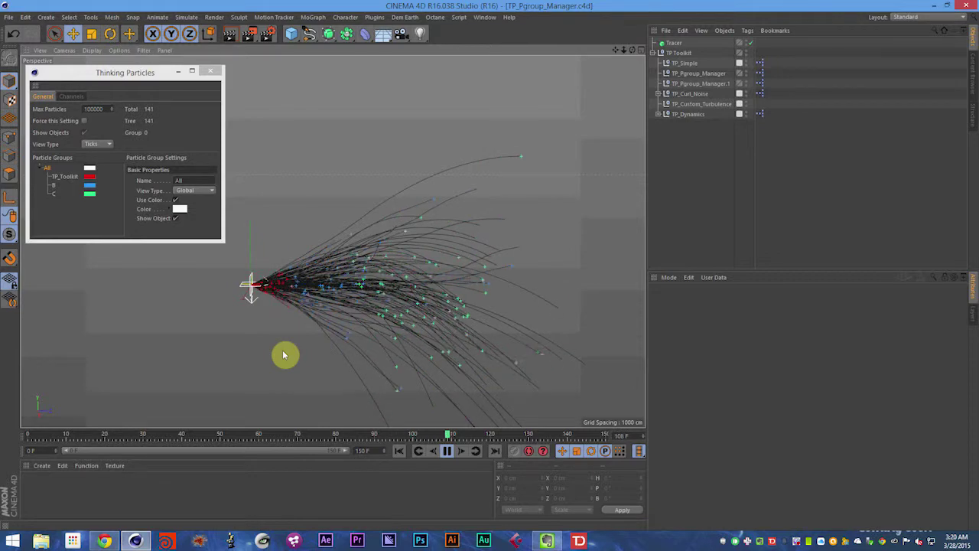
left_click(335, 296)
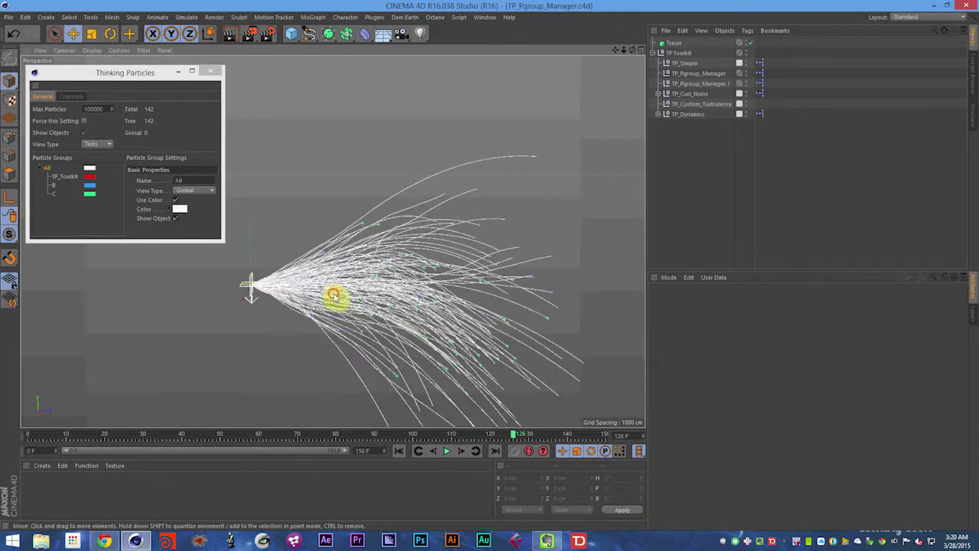
left_click_drag(334, 297, 225, 333, "alt")
left_click(290, 374)
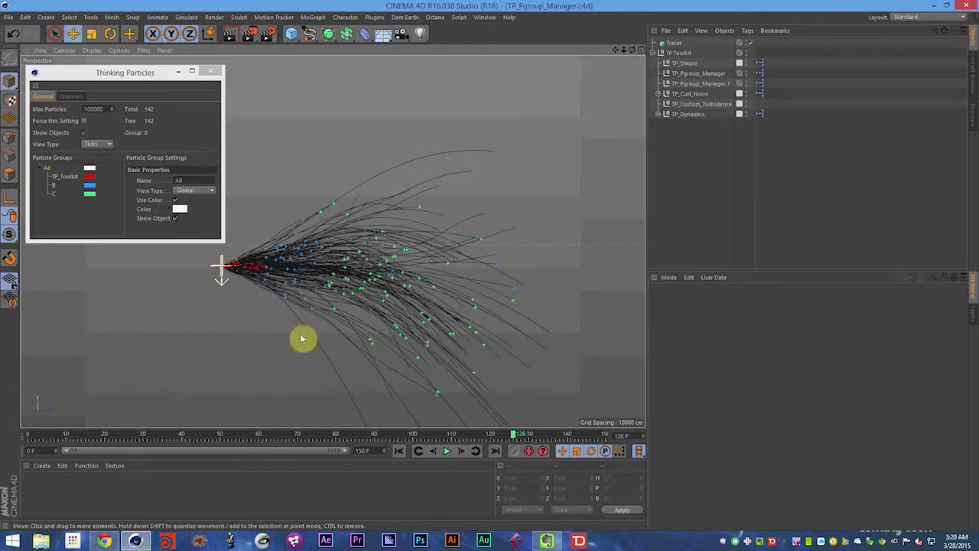
left_click(291, 320)
left_click(203, 290)
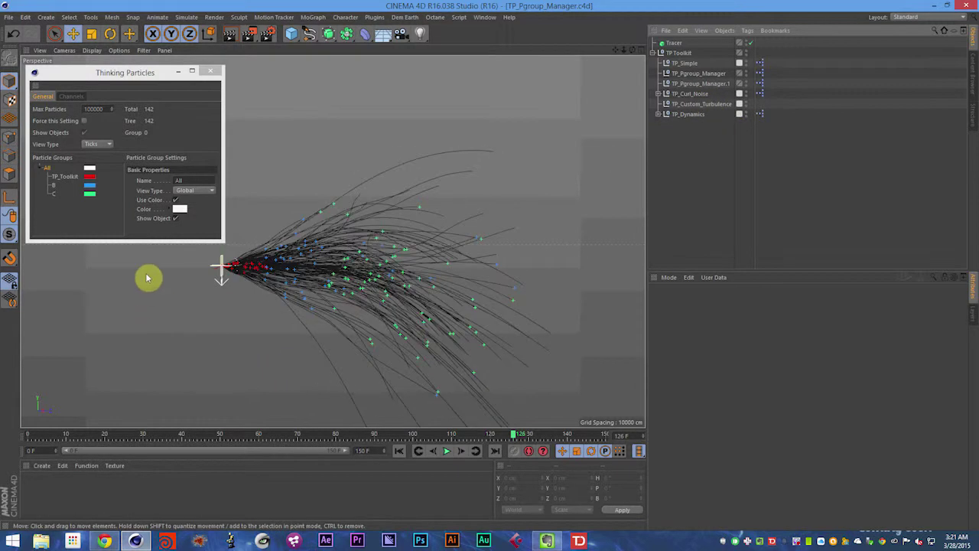
Step: Set the TP_Custom_Turbulence speed to 150 and replay the simulation from the start
left_click(692, 93)
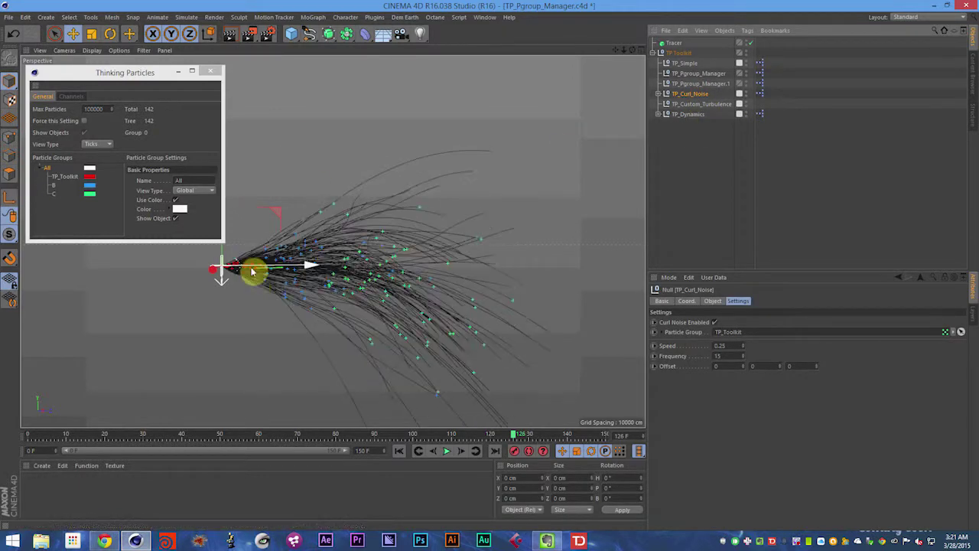
left_click(693, 105)
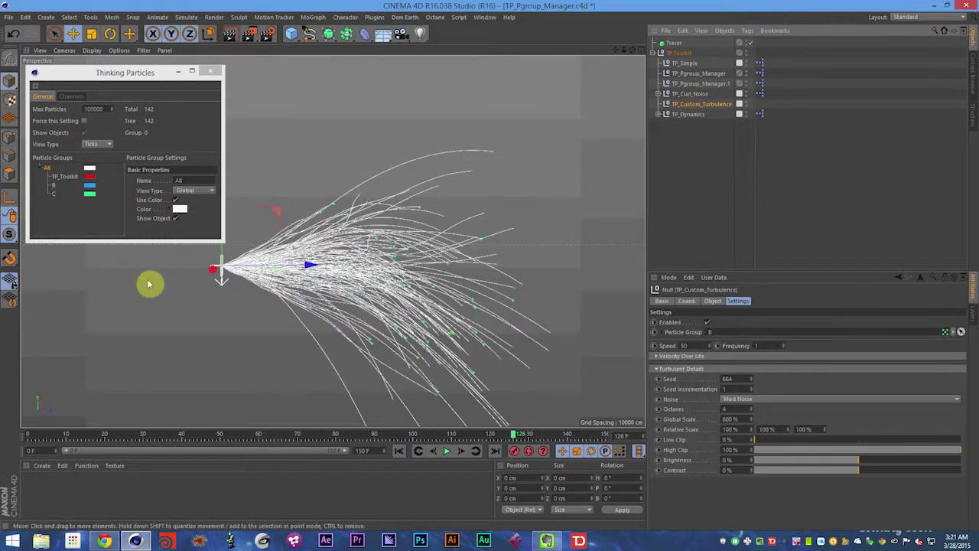
left_click(683, 346)
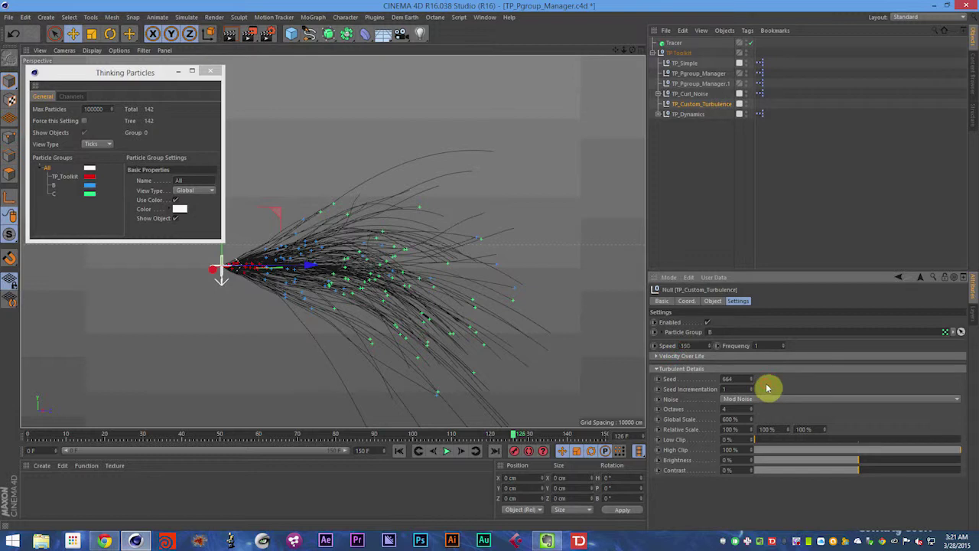
key("shift+f")
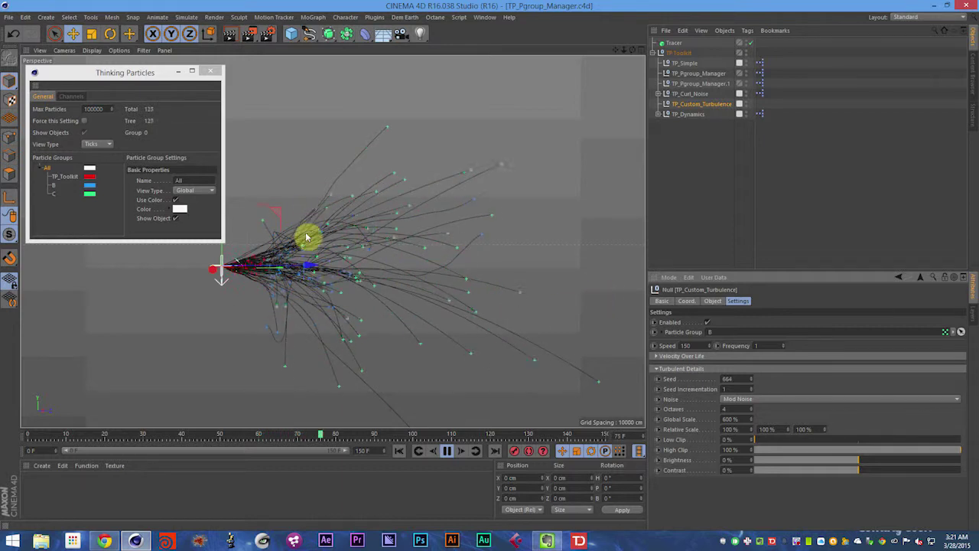
key("F8")
Step: Set the gravity strength of TP_Dynamics to 2500 and replay the simulation from the start
left_click(689, 114)
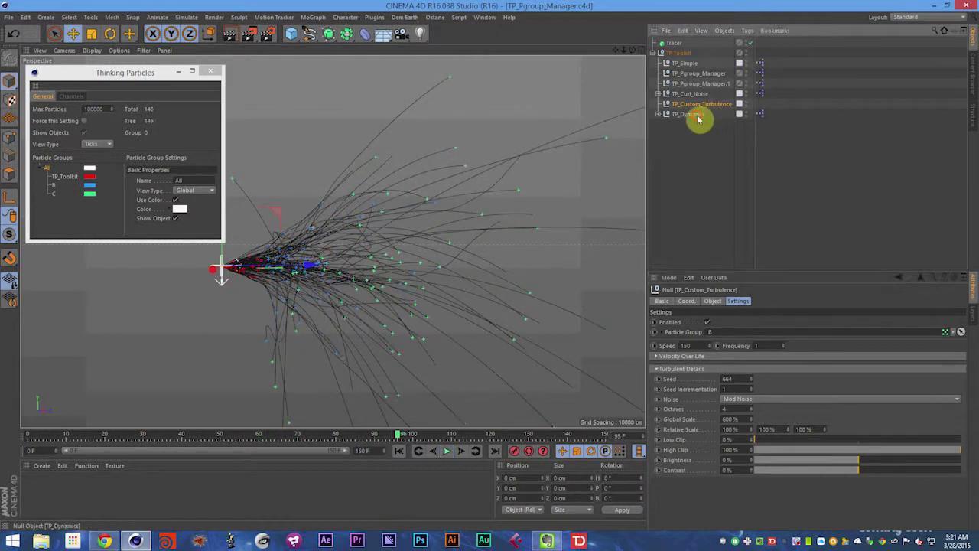
left_click(821, 310)
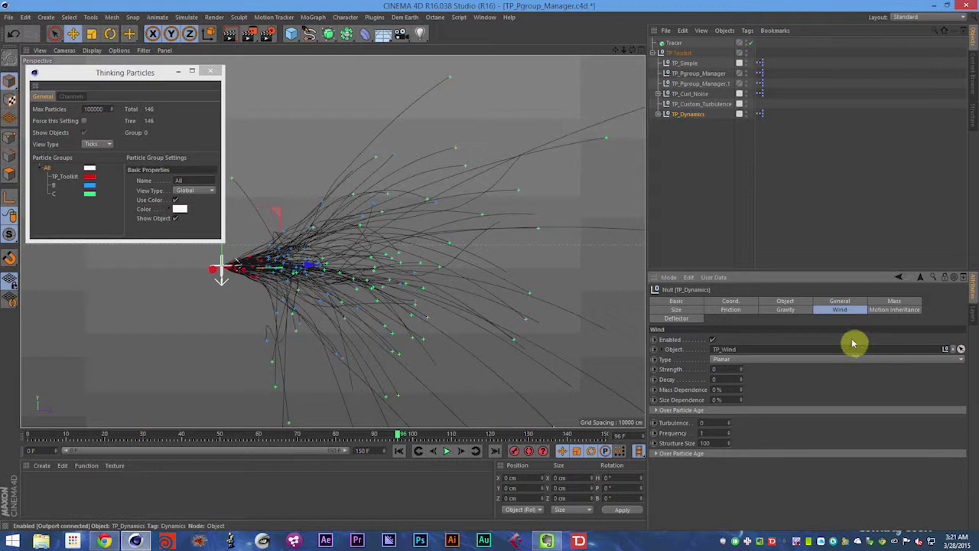
left_click(800, 310)
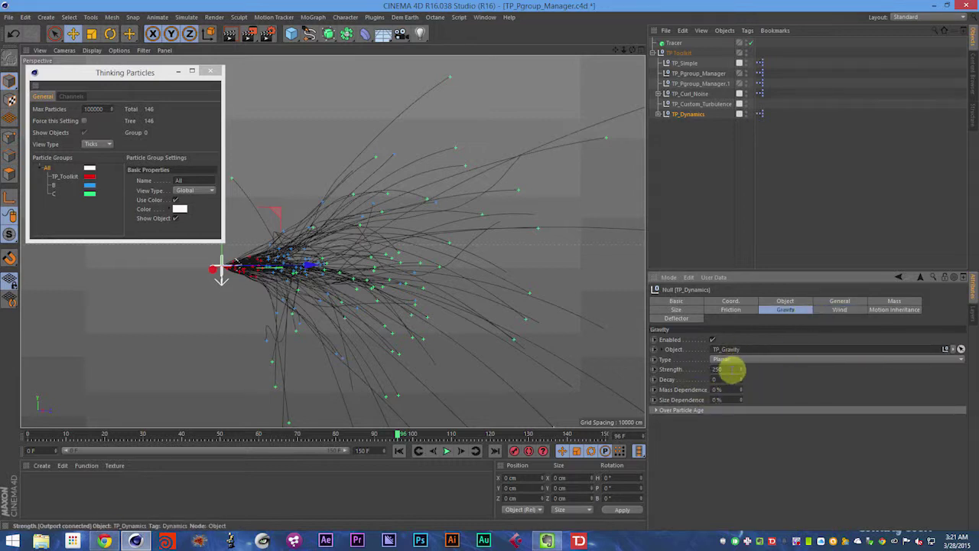
left_click(726, 370)
type("0")
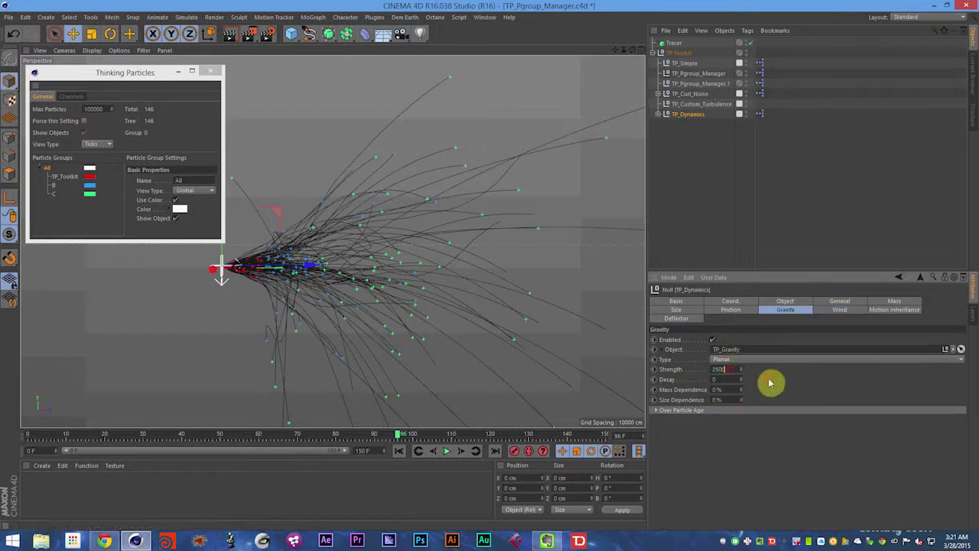
key("Return")
key("shift+g")
key("F8")
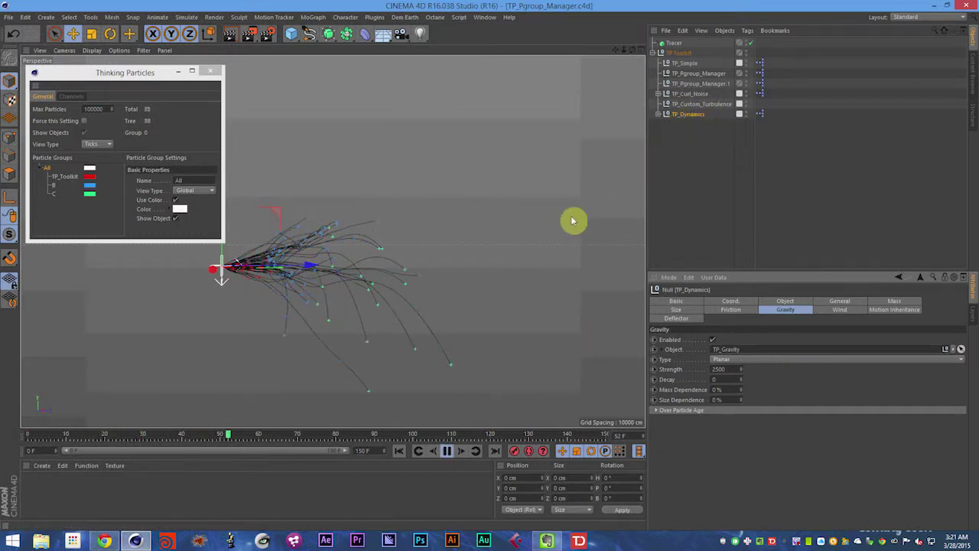
left_click(360, 277)
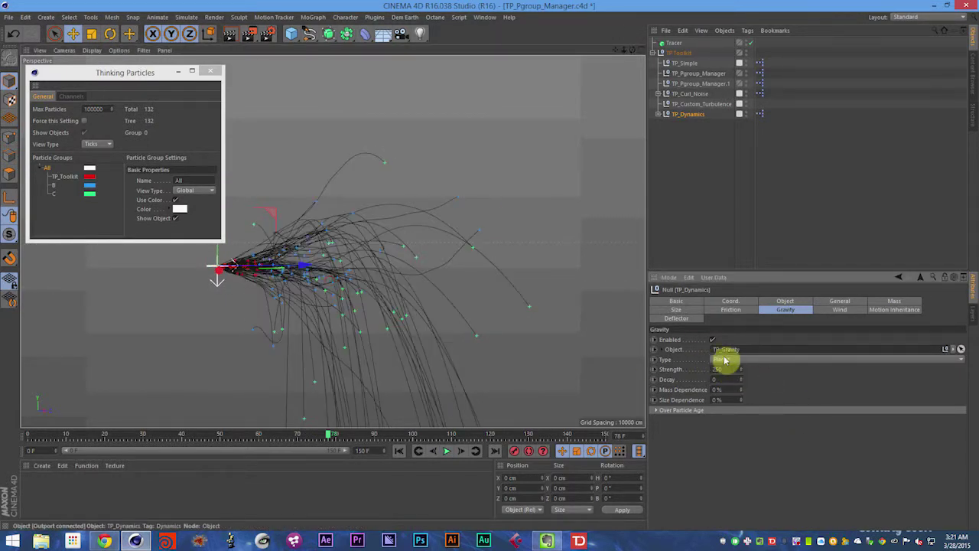
Step: Set the gravity strength of TP_Dynamics to 250 and replay the simulation from the start
key("shift+f")
key("F8")
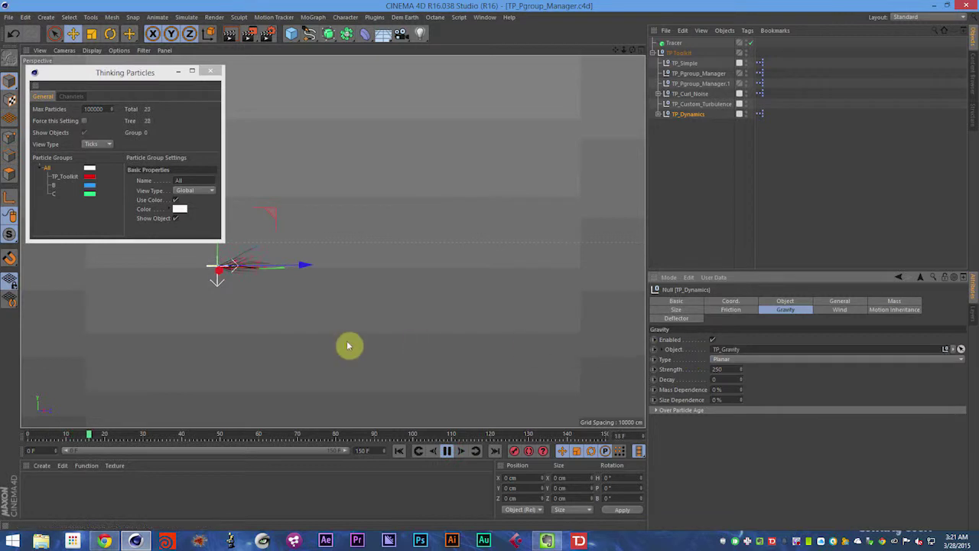
key("F8")
Step: Set the TP_Custom_Turbulence speed to 50 and save the scene
left_click(704, 105)
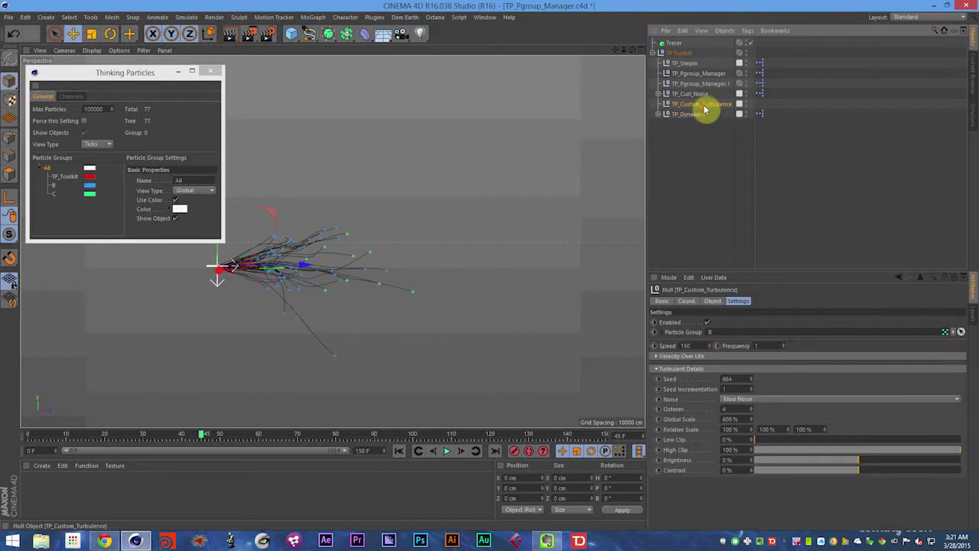
left_click(686, 345)
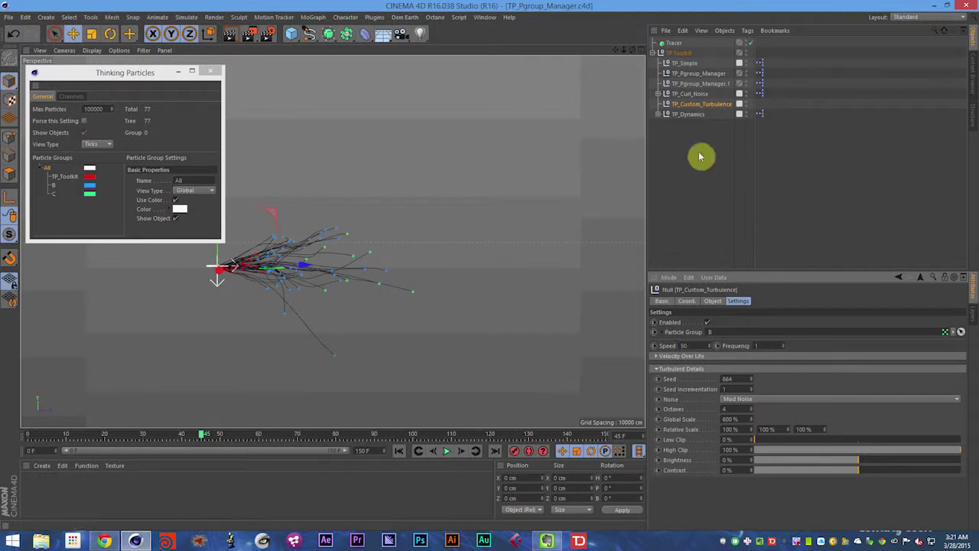
key("ctrl+s")
Step: Replay the simulation from the start while reviewing the settings of TP_Simple and both particle group managers
key("shift+f")
left_click(687, 64)
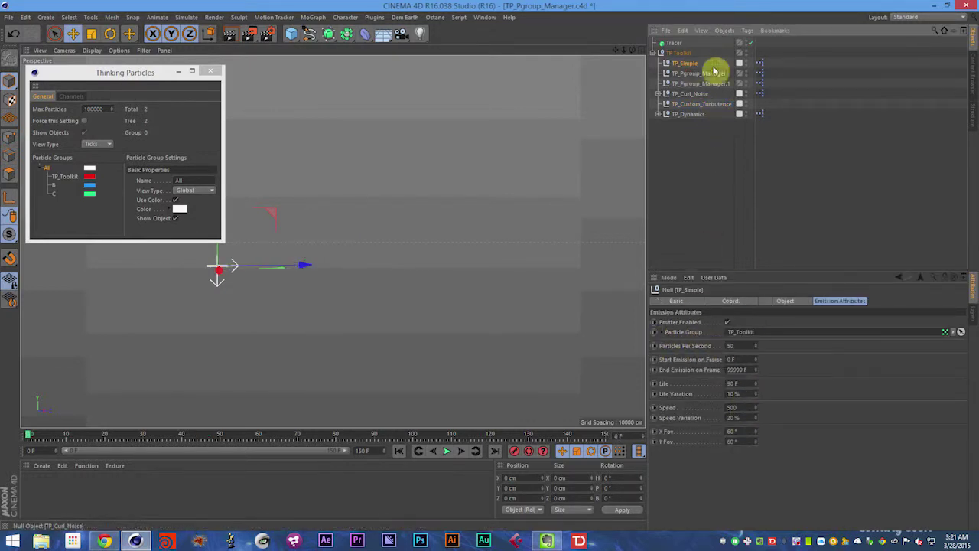
key("F8")
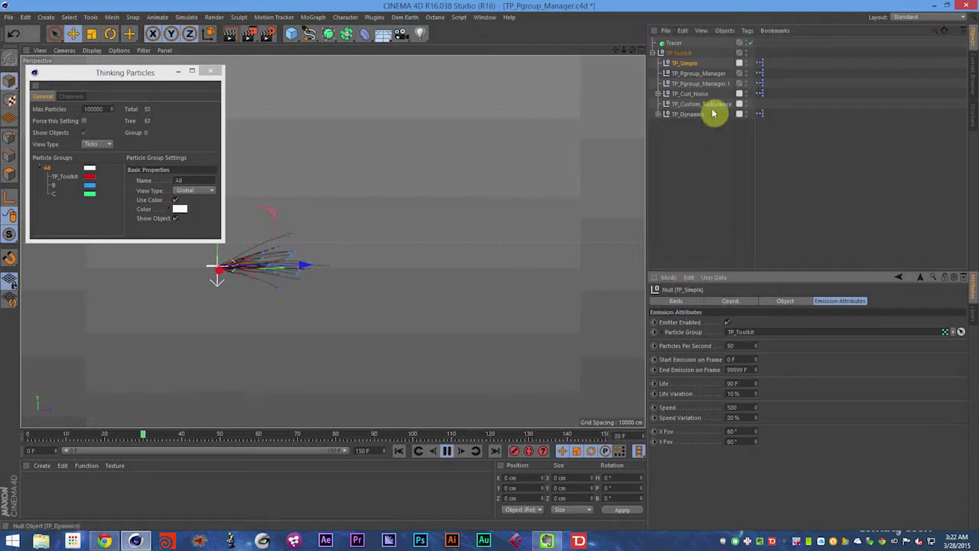
left_click(703, 73)
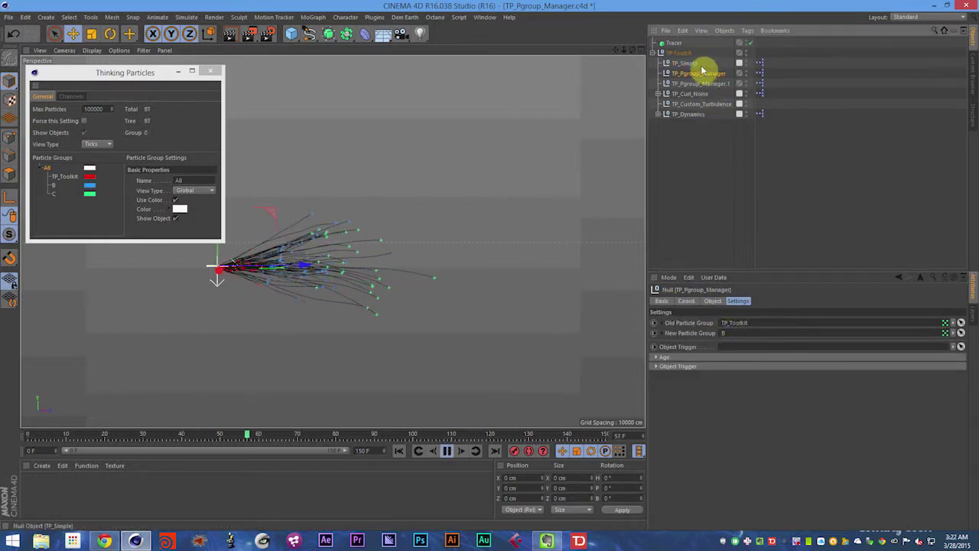
left_click(699, 83)
key("F8")
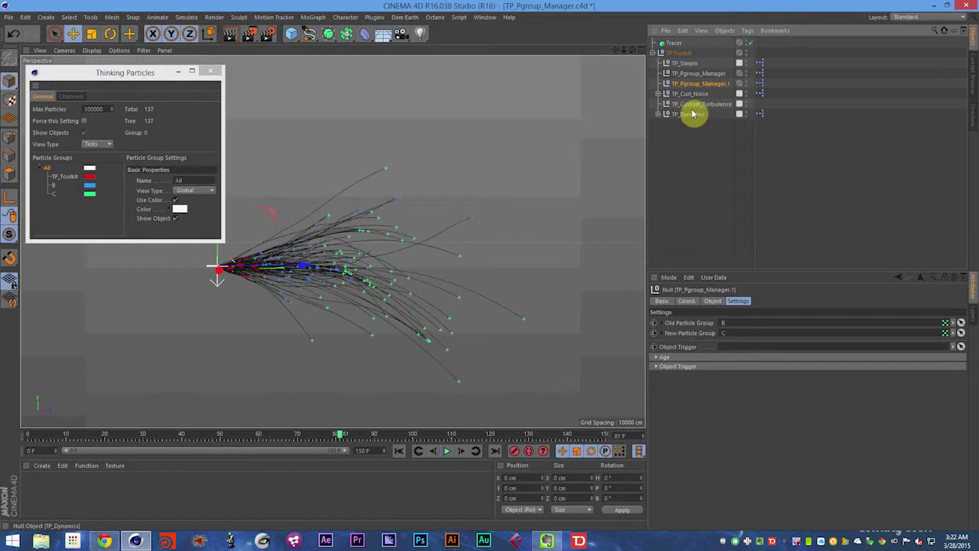
Step: Add a 200 cm sphere at the origin as an editable polygon object
left_click_drag(291, 34, 494, 76)
Step: Add a Thinking Particles group named Deadly under All and set its color to black
right_click(54, 196)
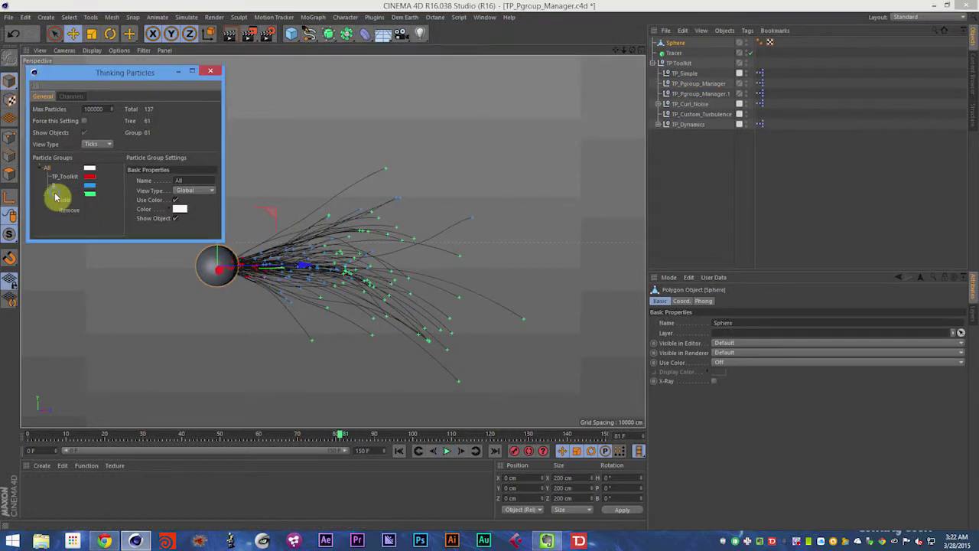
left_click(55, 176)
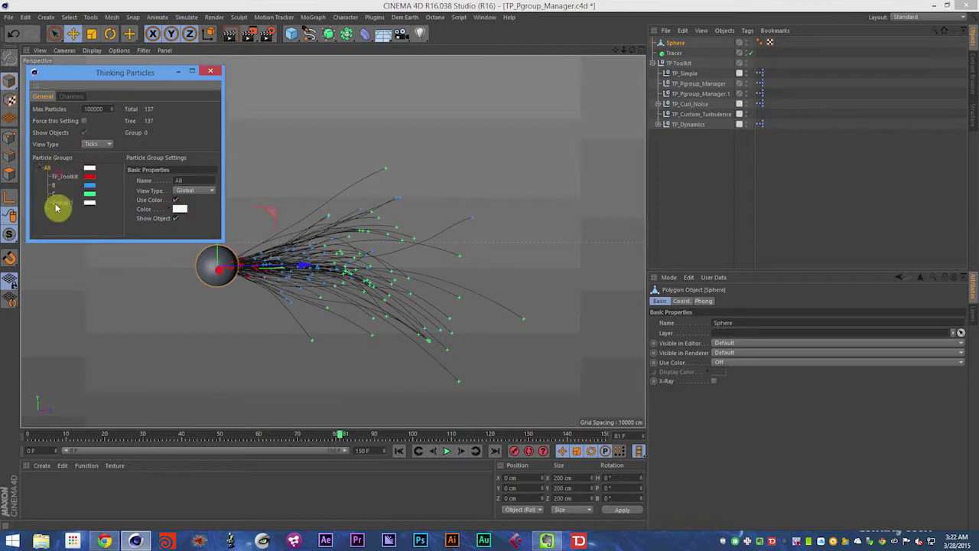
double_click(52, 202)
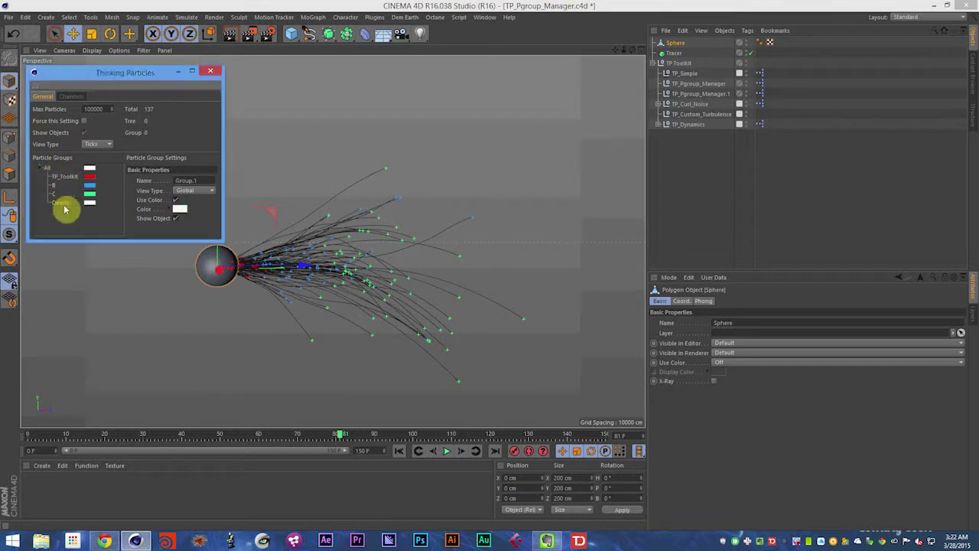
left_click(90, 203)
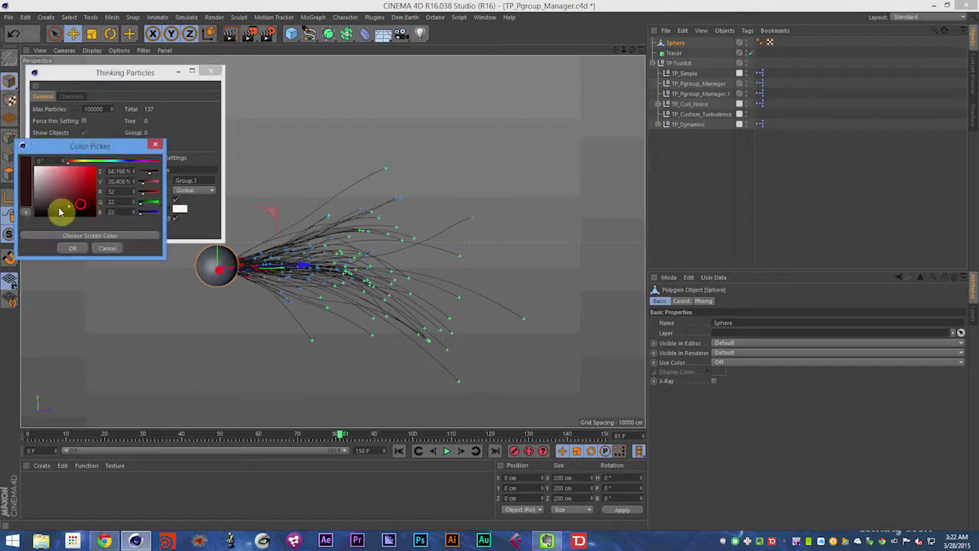
left_click(70, 246)
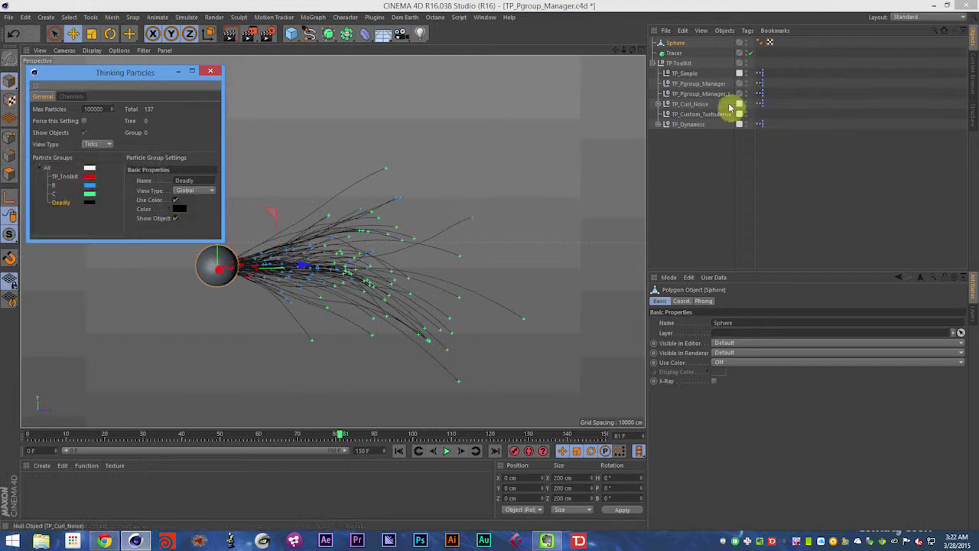
Step: Duplicate TP_Pgroup_Manager.1 and move the sphere into the particle stream at about Y -103 cm, Z 809 cm
left_click(698, 96)
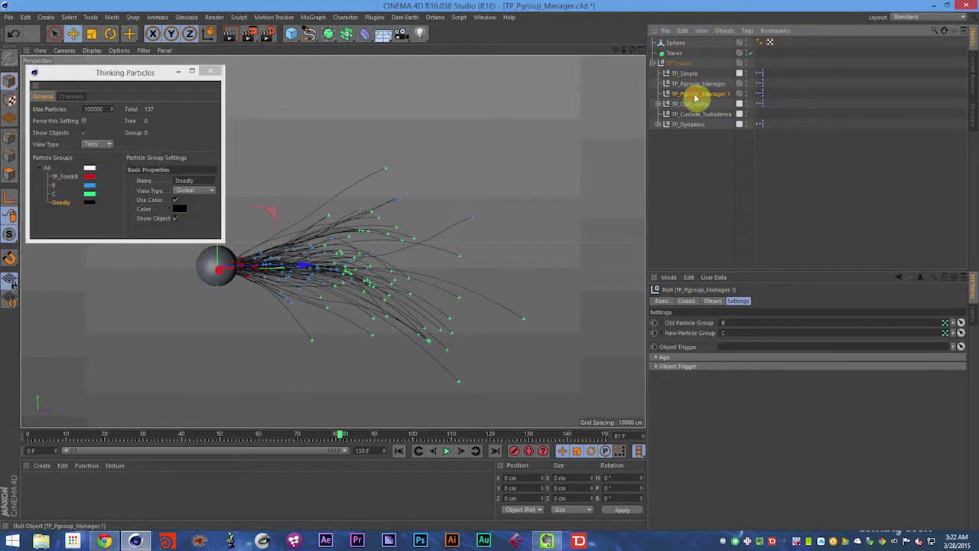
left_click_drag(695, 97, 691, 94, "ctrl")
left_click(321, 231)
left_click_drag(283, 226, 426, 268)
left_click(695, 232)
Step: Review the Age settings of TP_Pgroup_Manager and the emission attributes of TP_Simple
left_click(696, 85)
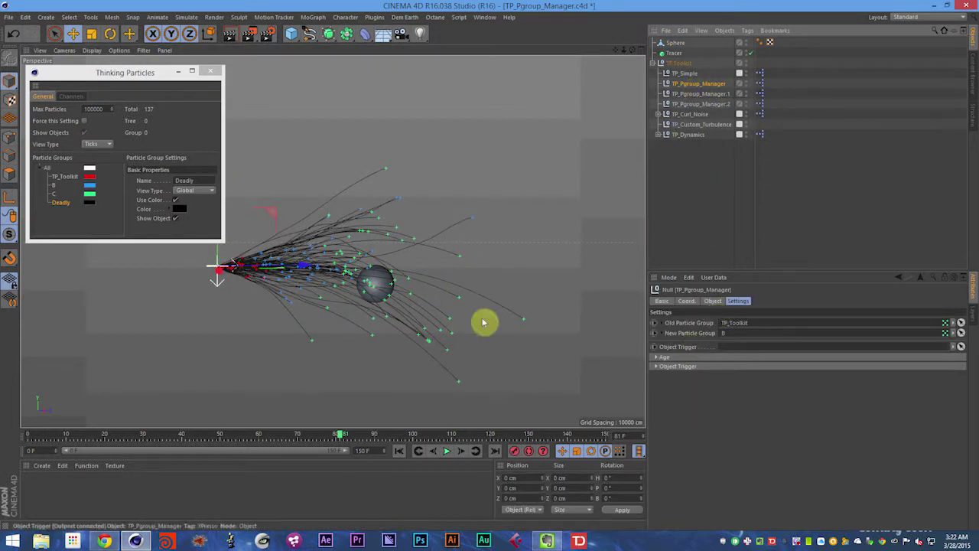
left_click(664, 357)
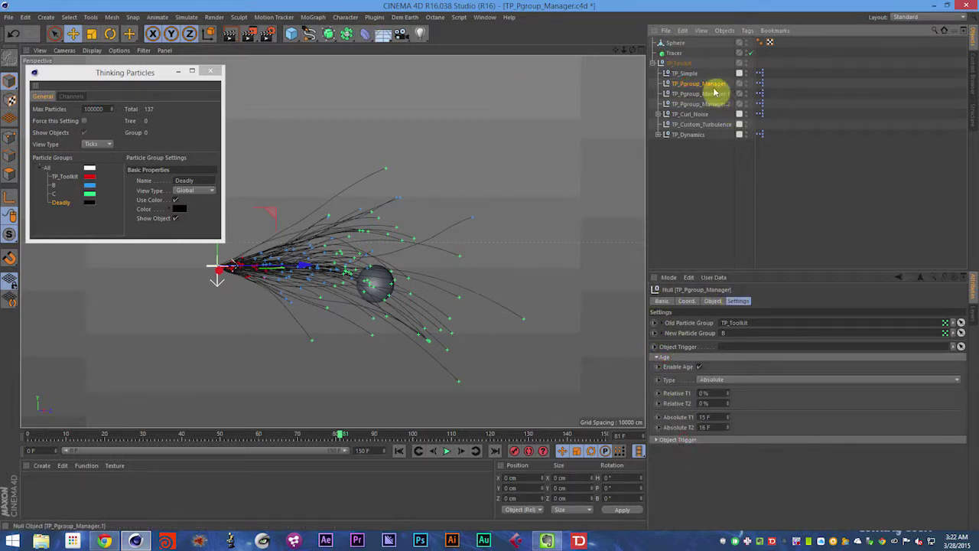
key("Up")
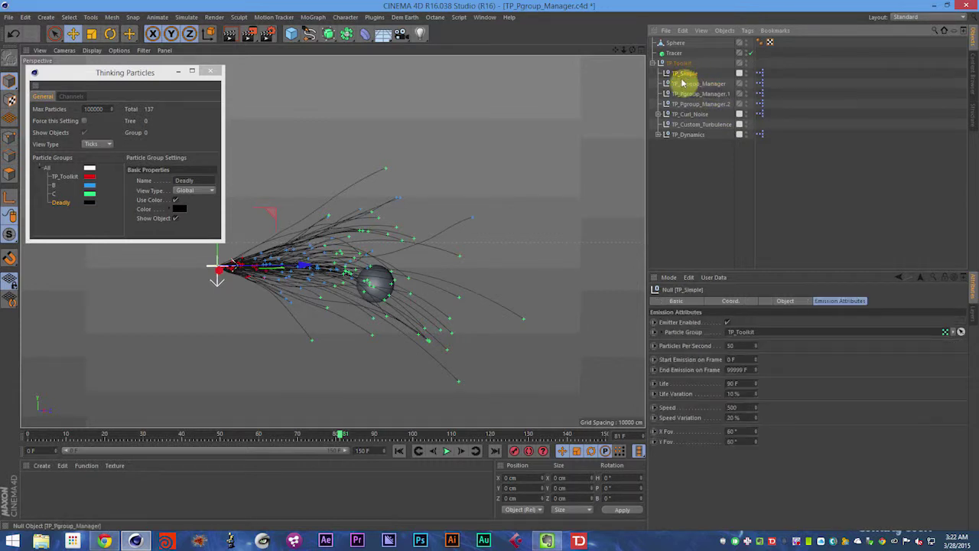
left_click(694, 84)
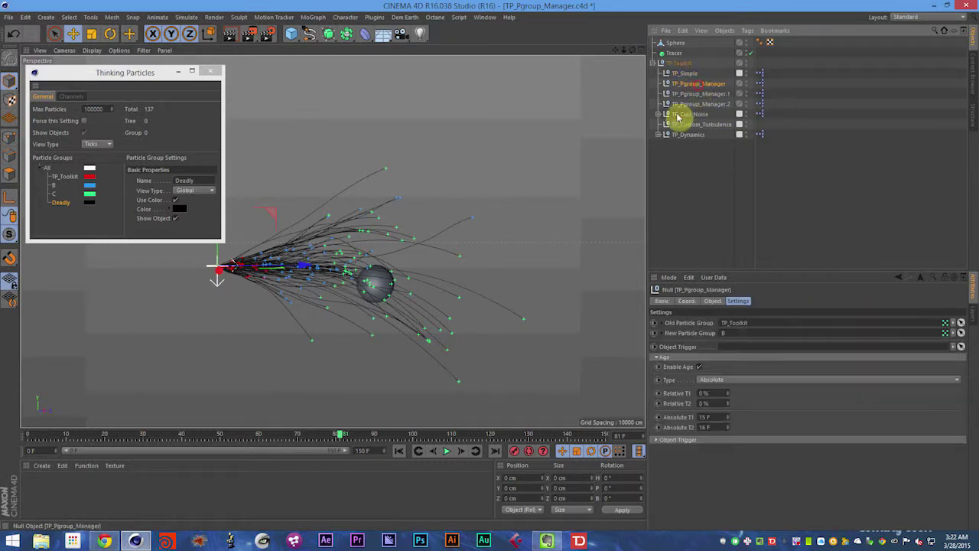
Step: Assign TP_Toolkit as the old particle group and B as the new particle group of TP_Pgroup_Manager
left_click_drag(63, 177, 728, 324)
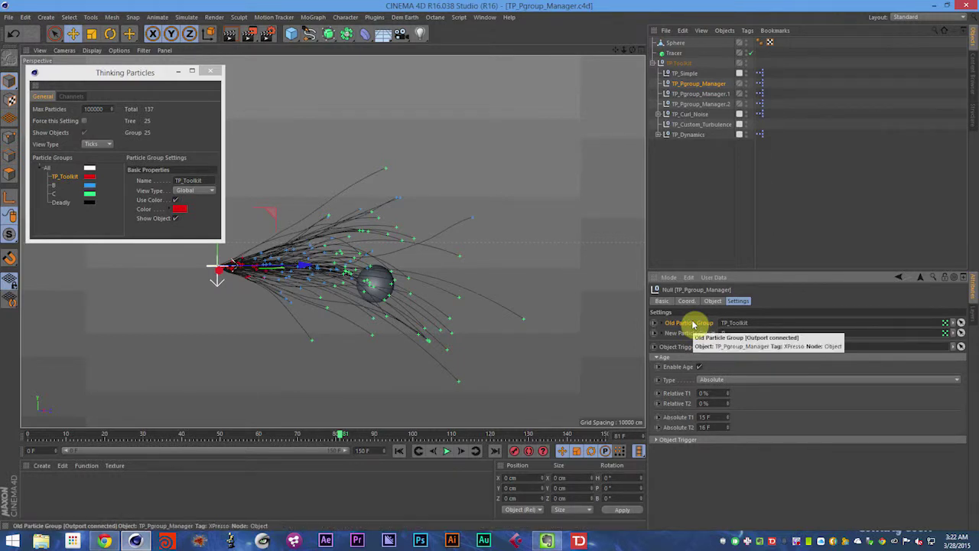
left_click_drag(55, 186, 744, 338)
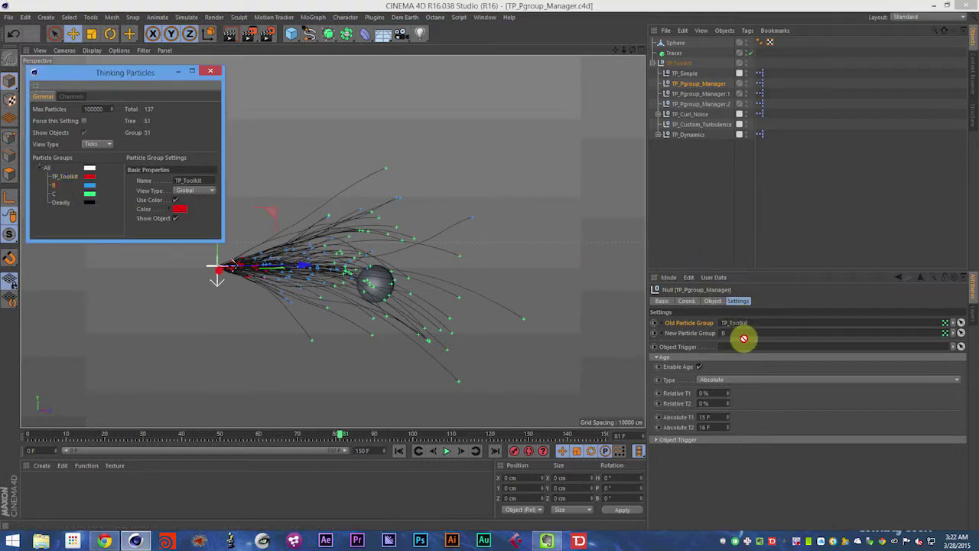
left_click(723, 380)
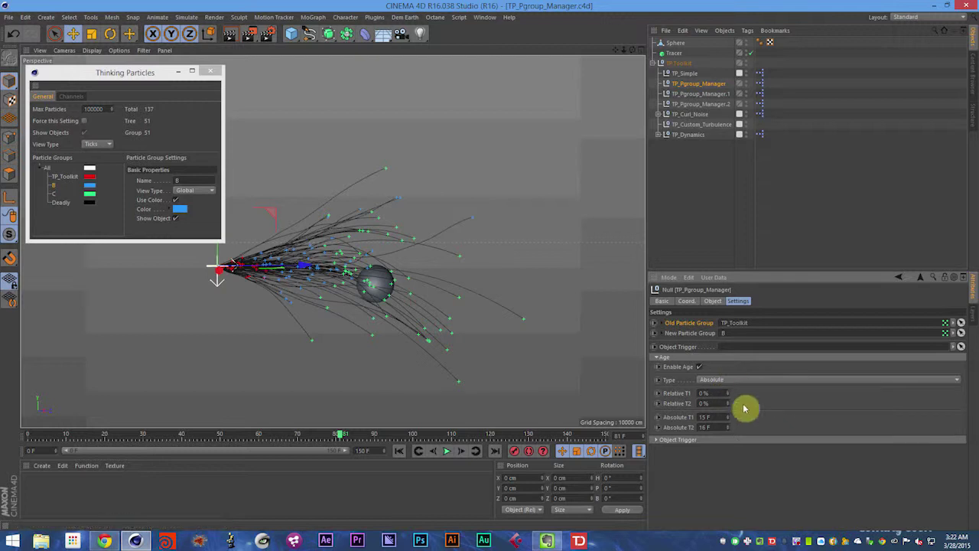
Step: Replay the simulation from the start, pausing to examine where particles switch from TP_Toolkit to B
key("shift+f")
key("F8")
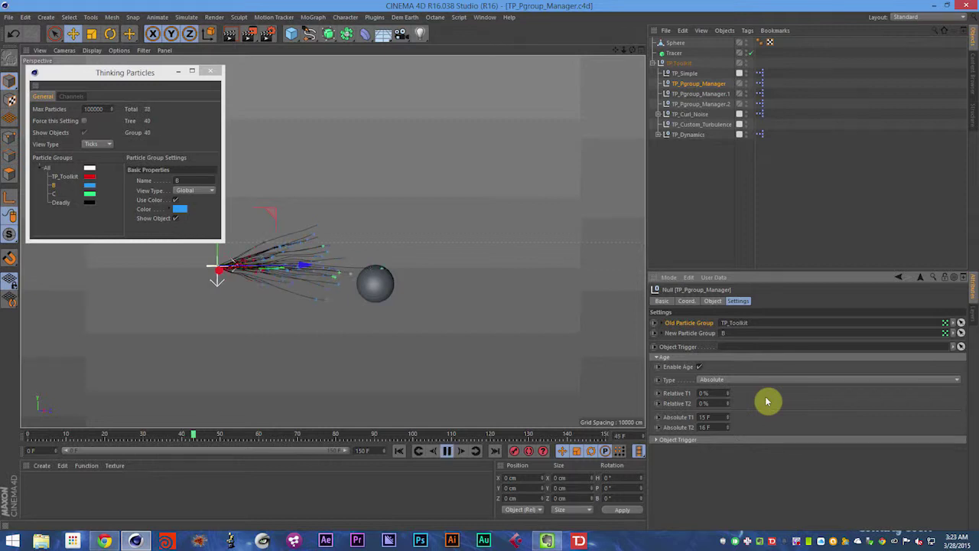
key("F8")
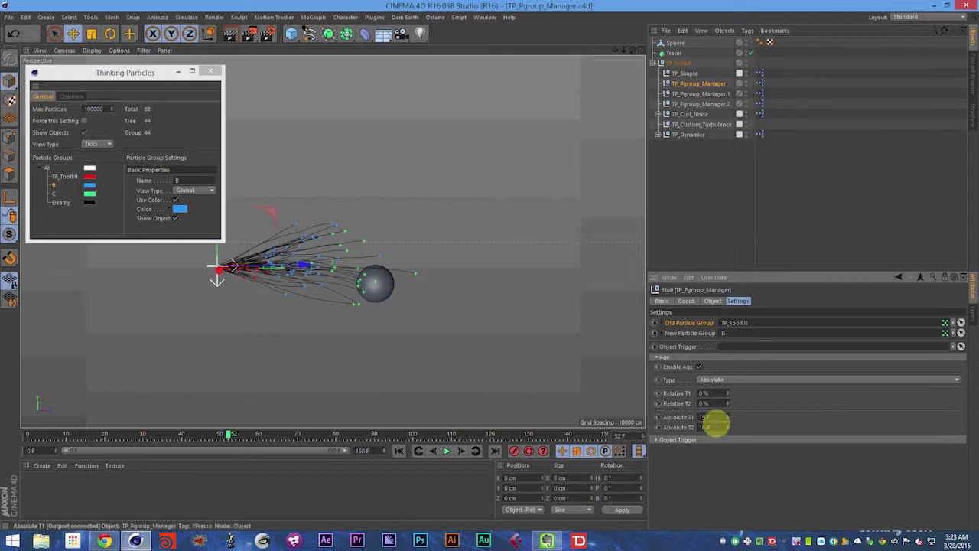
key("F8")
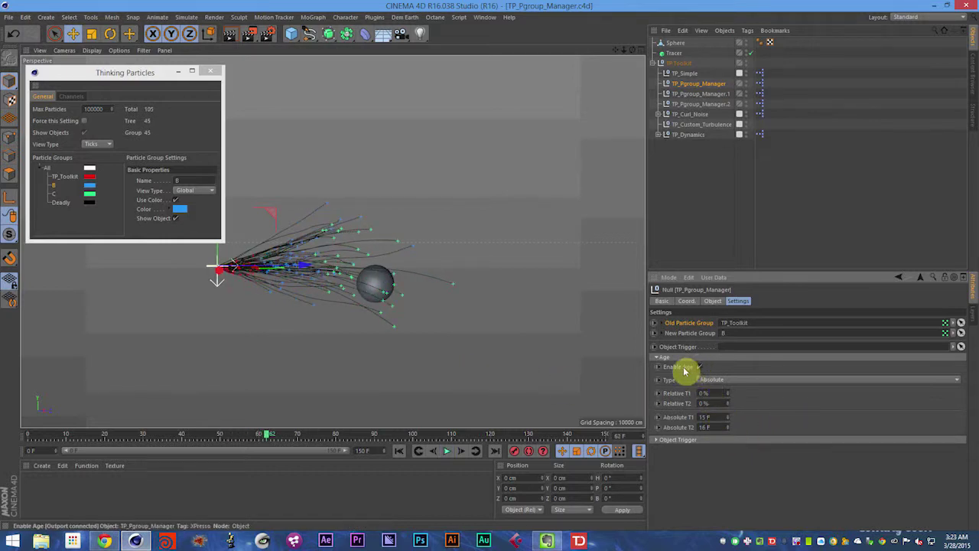
Step: Choose Absolute as the Age type of TP_Pgroup_Manager and save the scene
left_click(685, 418)
left_click(711, 380)
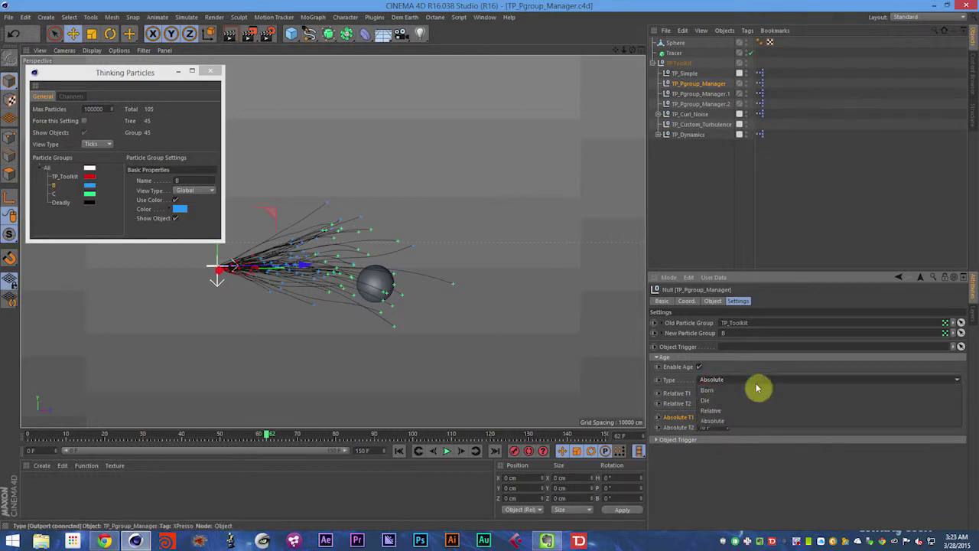
left_click(722, 423)
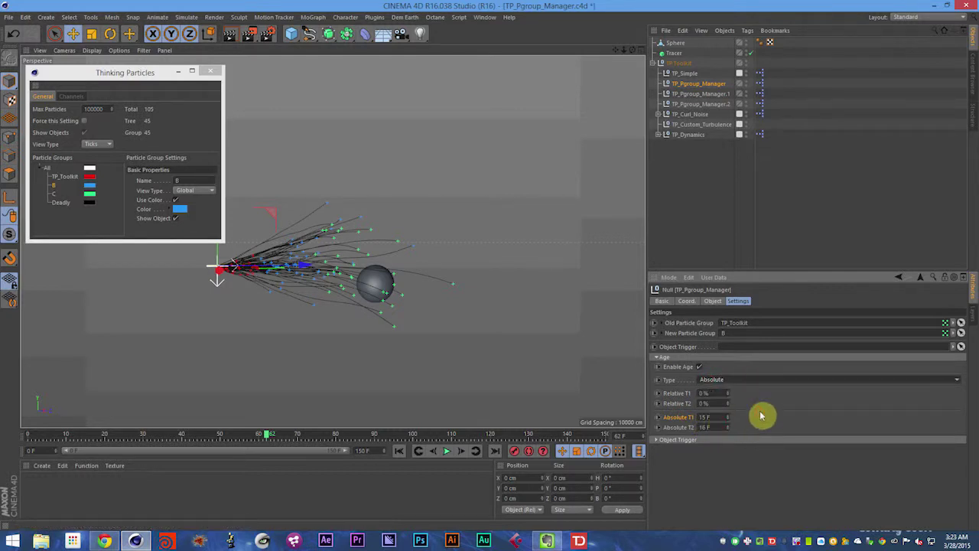
key("ctrl+s")
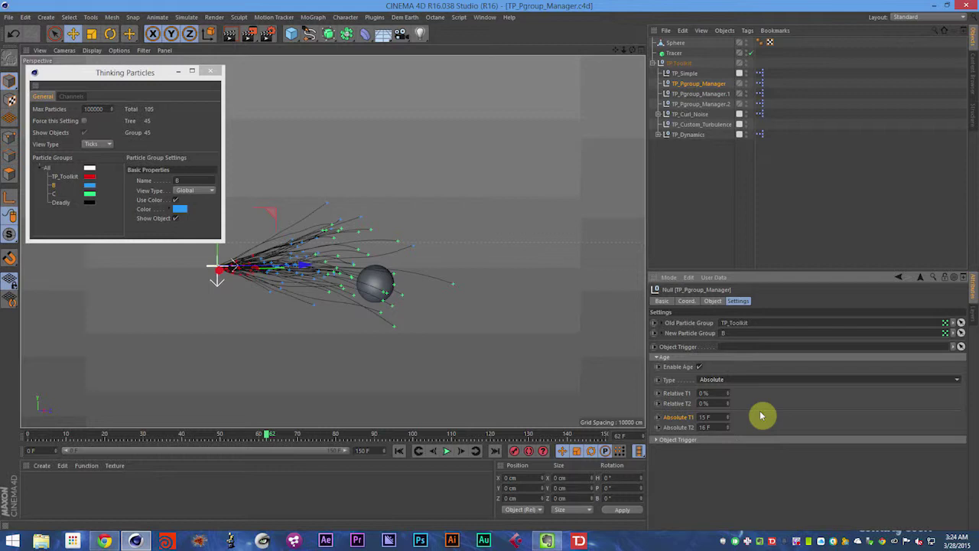
Step: Review the relative Age settings of TP_Pgroup_Manager.1 and replay the simulation from the start
left_click(702, 95)
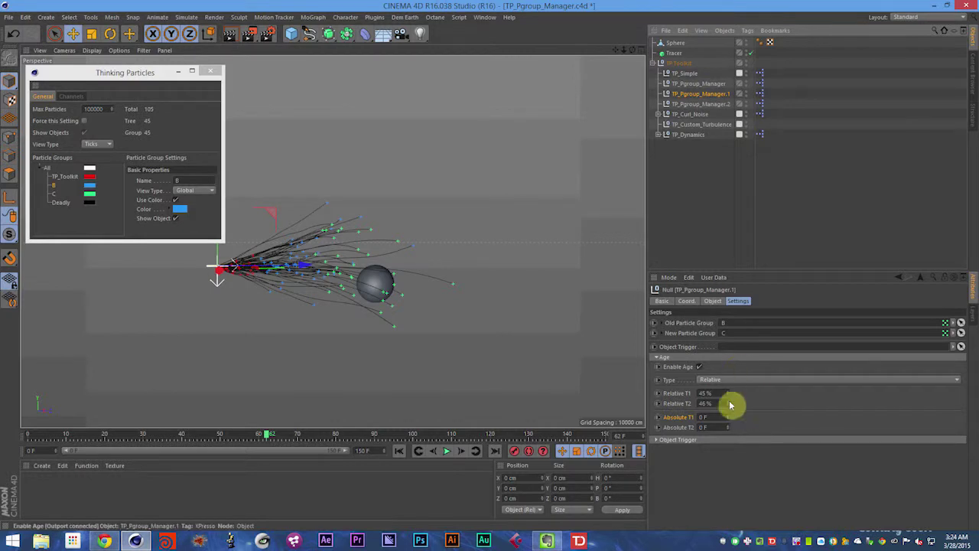
left_click_drag(724, 385, 740, 410)
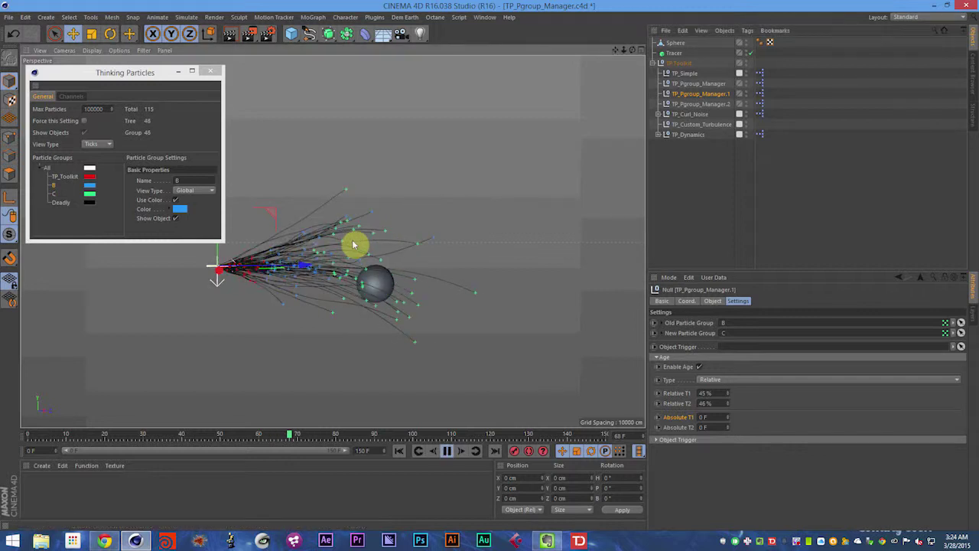
key("shift+f")
key("F8")
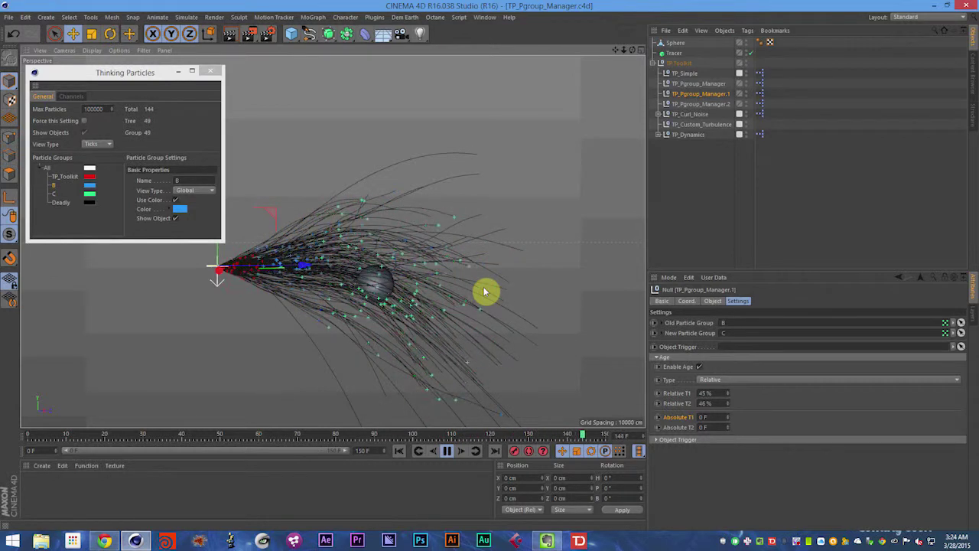
Step: Stop playback, save the scene and set TP_Pgroup_Manager.2 to switch particles from group C to Deadly
left_click(703, 105)
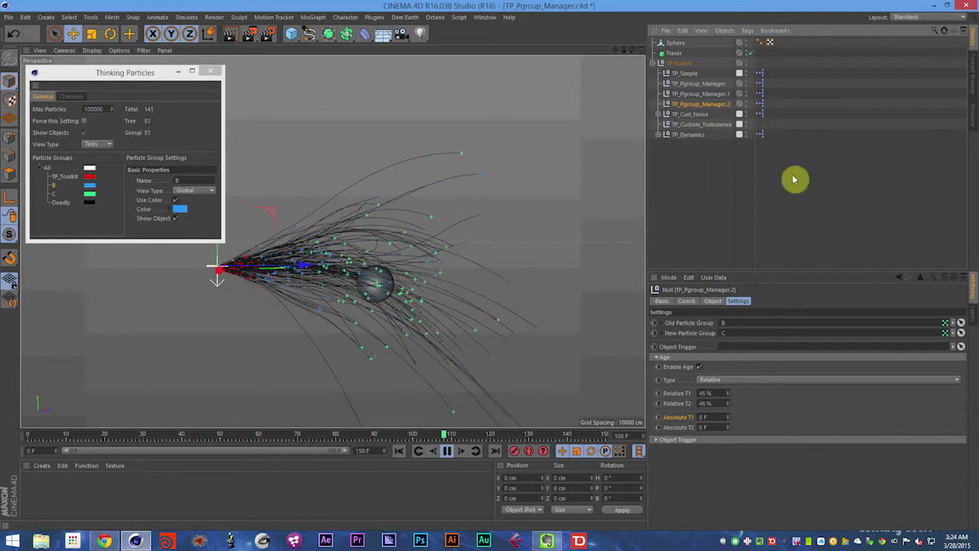
key("F8")
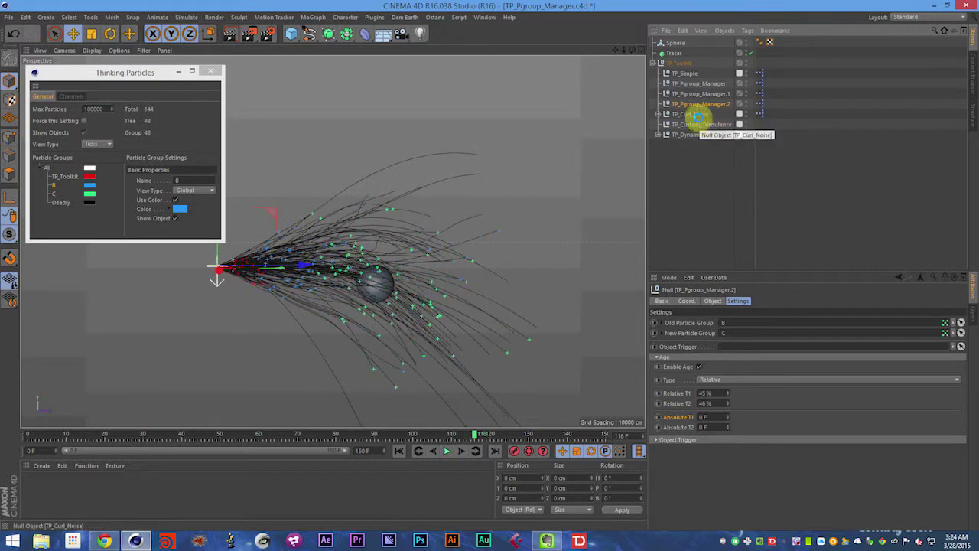
key("ctrl+s")
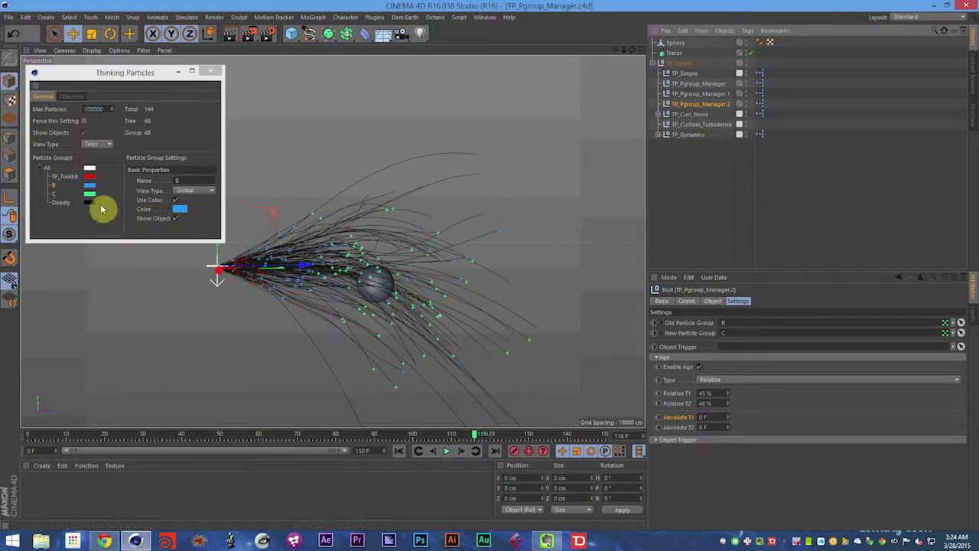
left_click_drag(55, 195, 740, 324)
left_click(55, 196)
left_click_drag(583, 300, 748, 335)
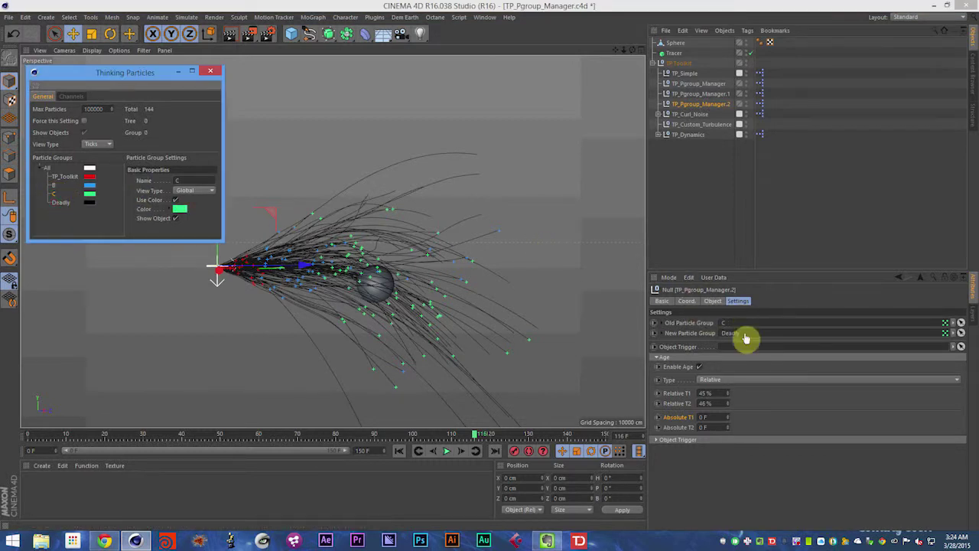
Step: Enable the Object Trigger of TP_Pgroup_Manager.2 and assign the Sphere as its trigger object
left_click(691, 357)
left_click(683, 358)
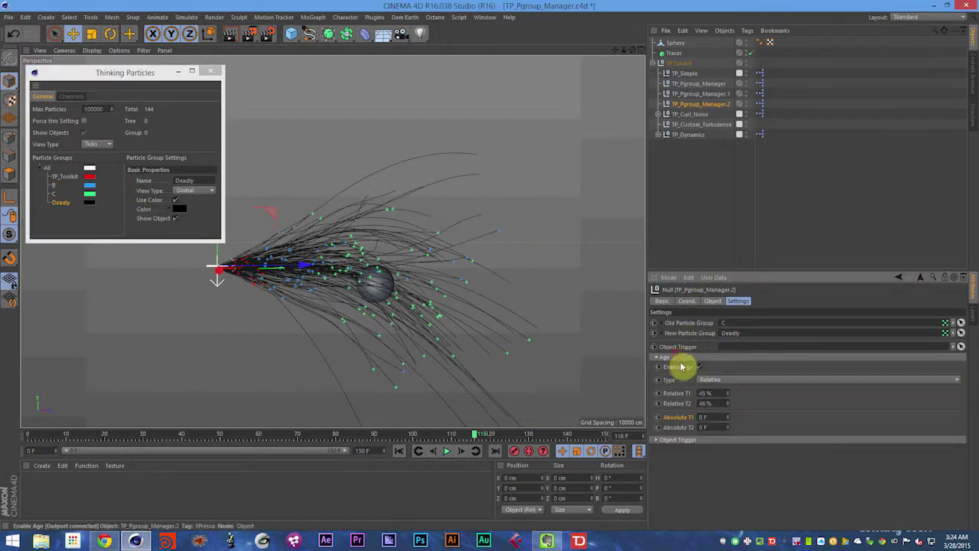
left_click(692, 357)
left_click(693, 367)
left_click(706, 376)
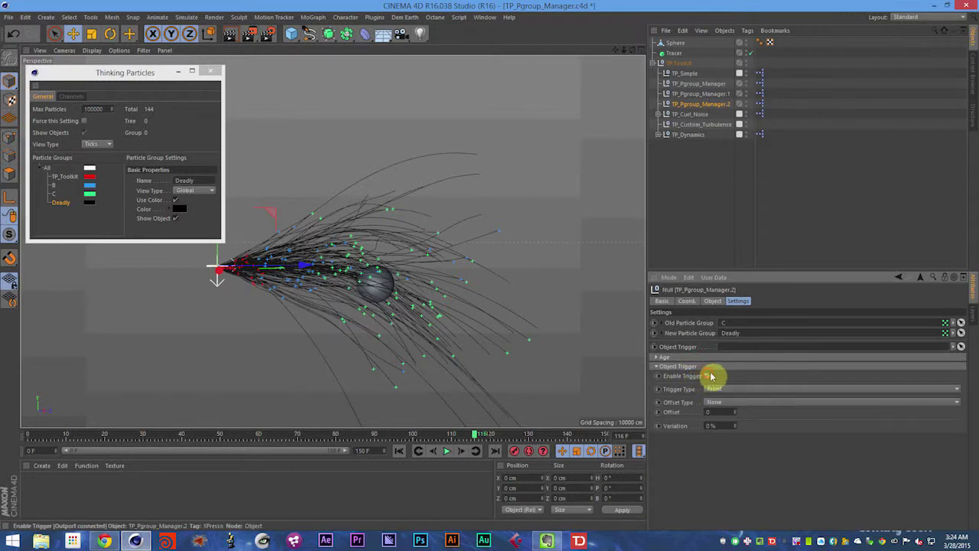
left_click_drag(675, 44, 739, 353)
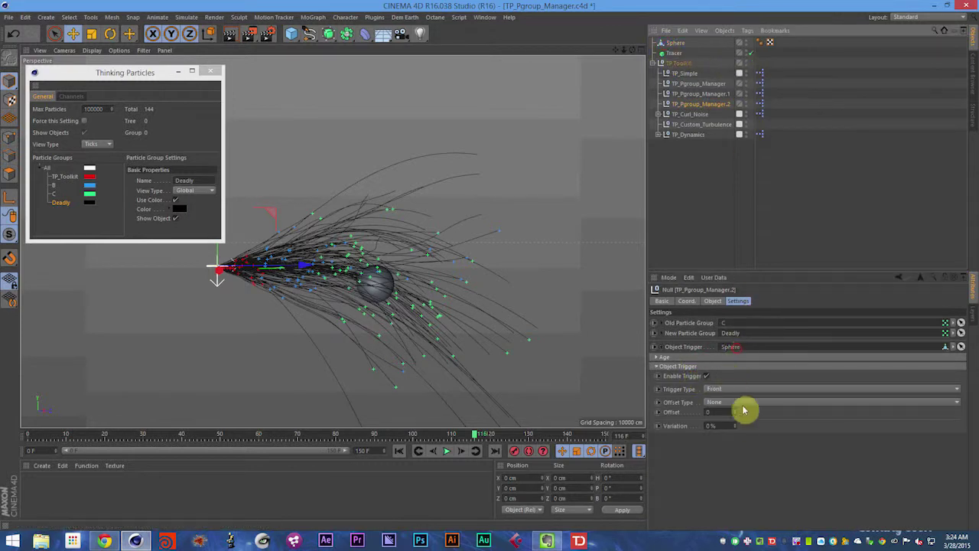
Step: Scale the sphere uniformly to 500 cm
left_click(674, 43)
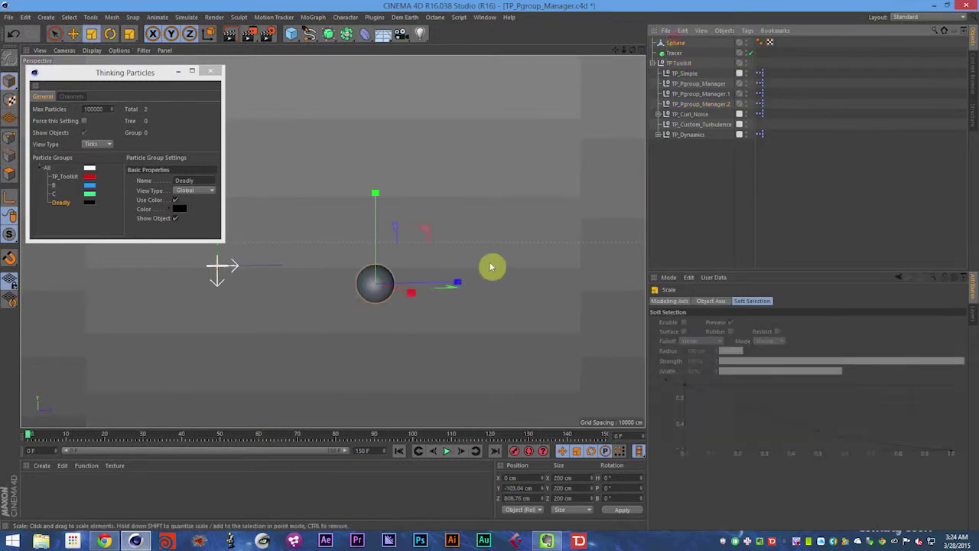
key("t")
left_click_drag(448, 236, 426, 253)
Step: Play the simulation and inspect the particles passing through the enlarged sphere from another angle
key("F8")
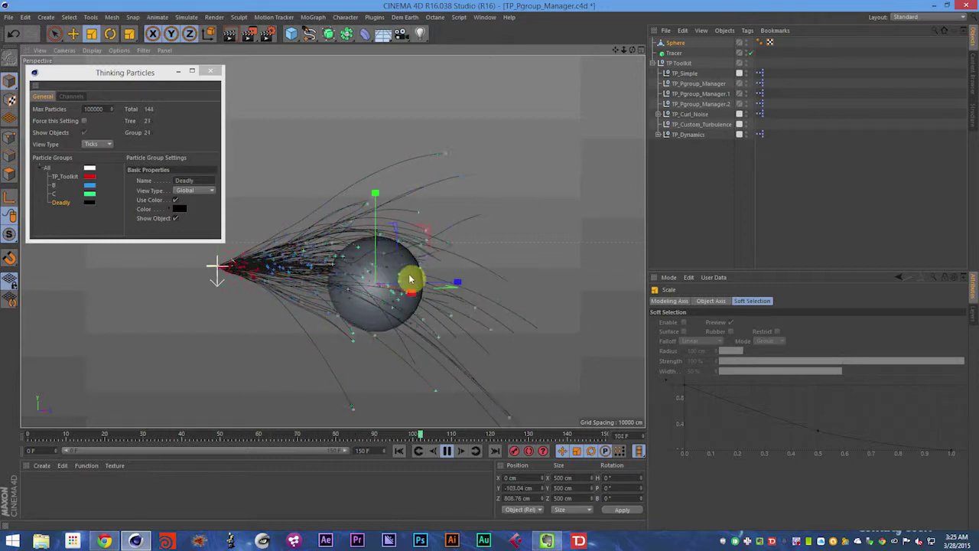
key("F8")
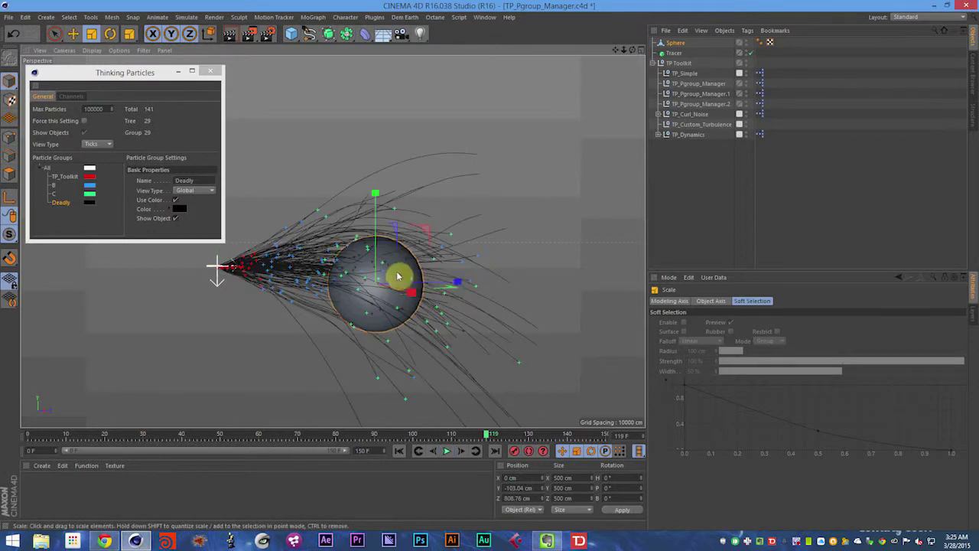
left_click_drag(398, 276, 230, 321, "alt")
Step: Turn off Use TP Subgroups on the Tracer and remove the All group from its Trace Link
left_click(681, 52)
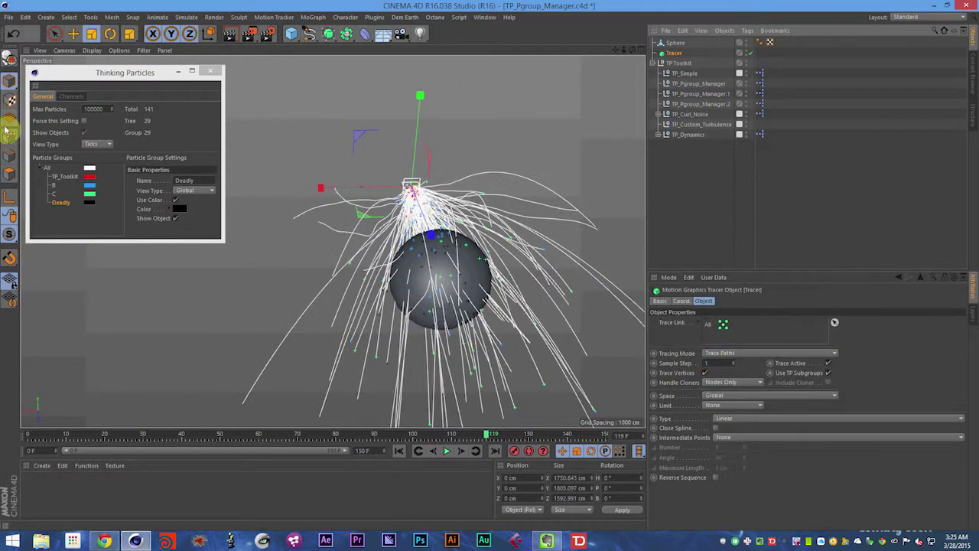
left_click(49, 168)
left_click_drag(245, 300, 708, 321, "alt")
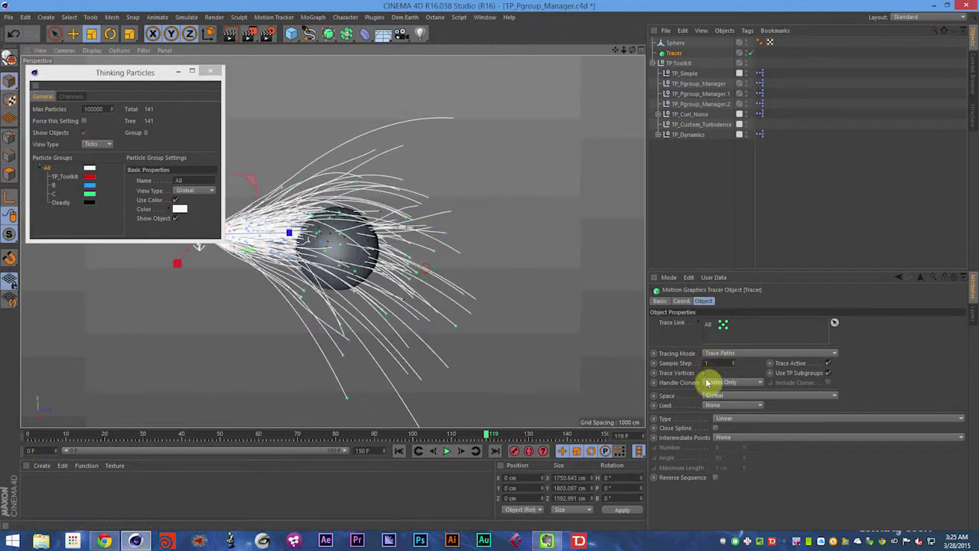
left_click(829, 372)
right_click(711, 325)
left_click(716, 335)
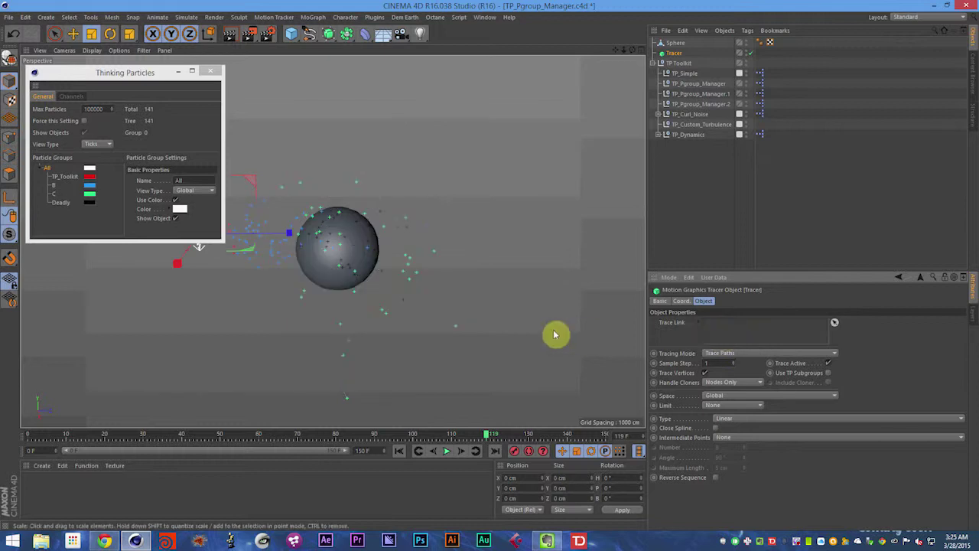
Step: Add the particle groups TP_Toolkit, B and C to the Tracer's Trace Link and save the scene
left_click(61, 176)
left_click(56, 184, "shift")
left_click_drag(57, 184, 784, 337)
key("ctrl+s")
Step: Replay the simulation from the start and examine from several angles how traces behave around the sphere
key("shift+f")
key("F8")
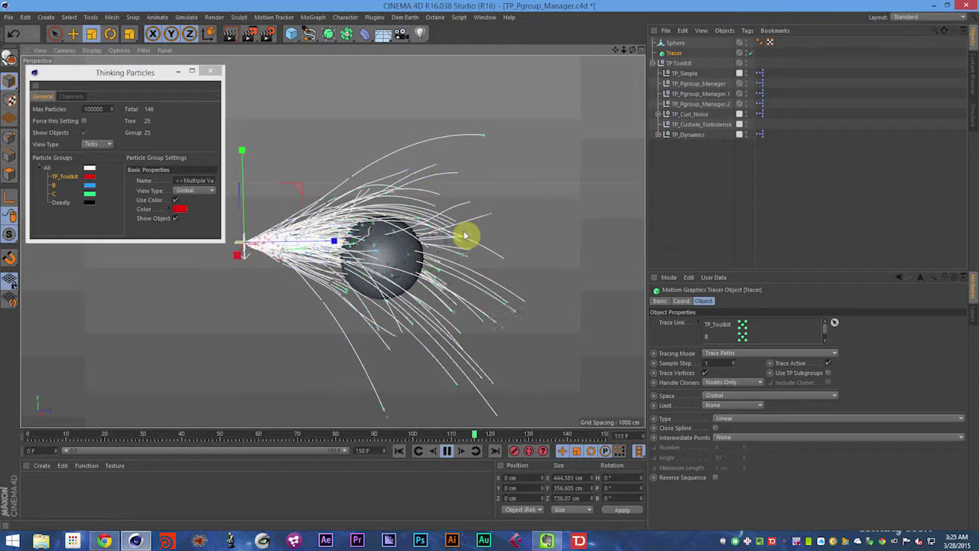
key("F8")
left_click_drag(397, 259, 171, 297, "alt")
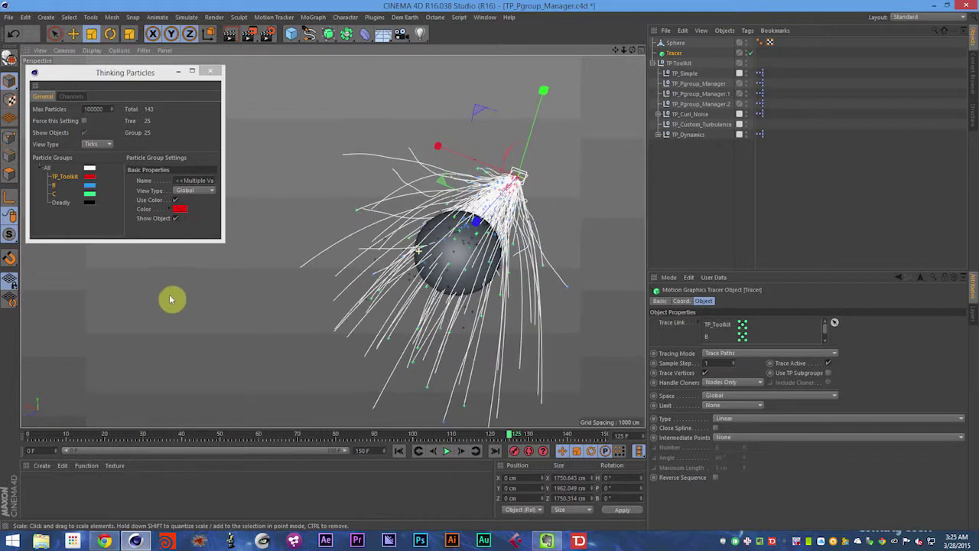
left_click_drag(252, 298, 431, 247, "alt")
key("shift+f")
key("F8")
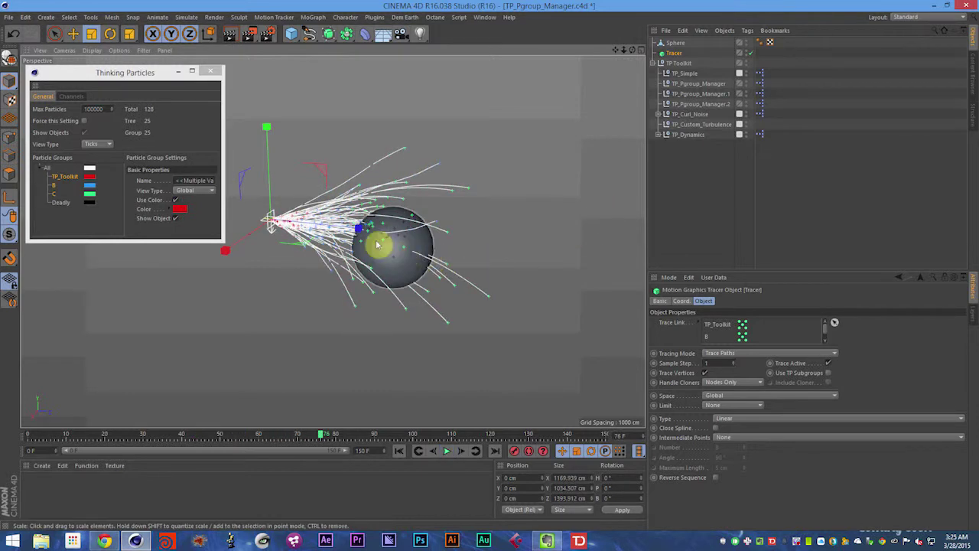
key("F8")
left_click_drag(382, 245, 459, 199, "alt")
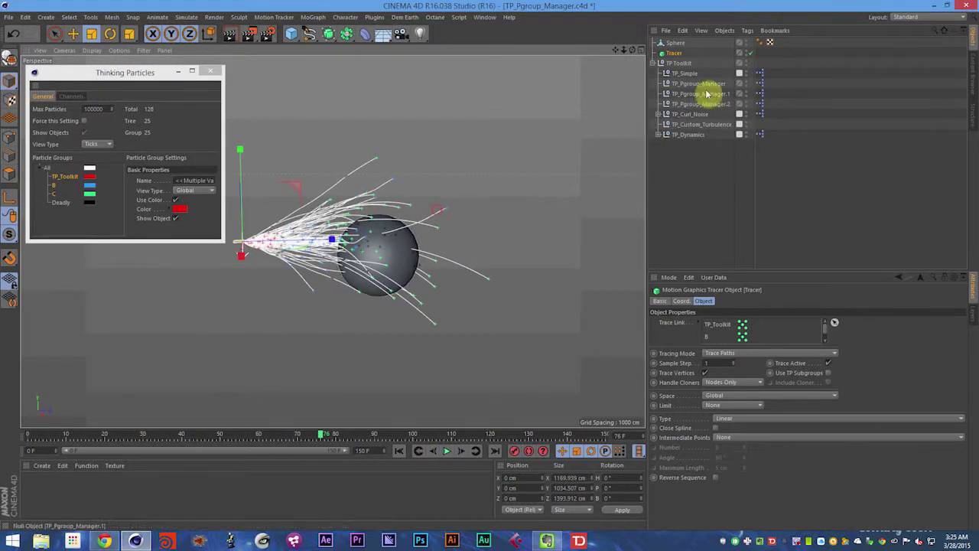
Step: Review the TP_Dynamics and TP_Custom_Turbulence settings, open those of TP_Pgroup_Manager.2, and save the scene
left_click(691, 135)
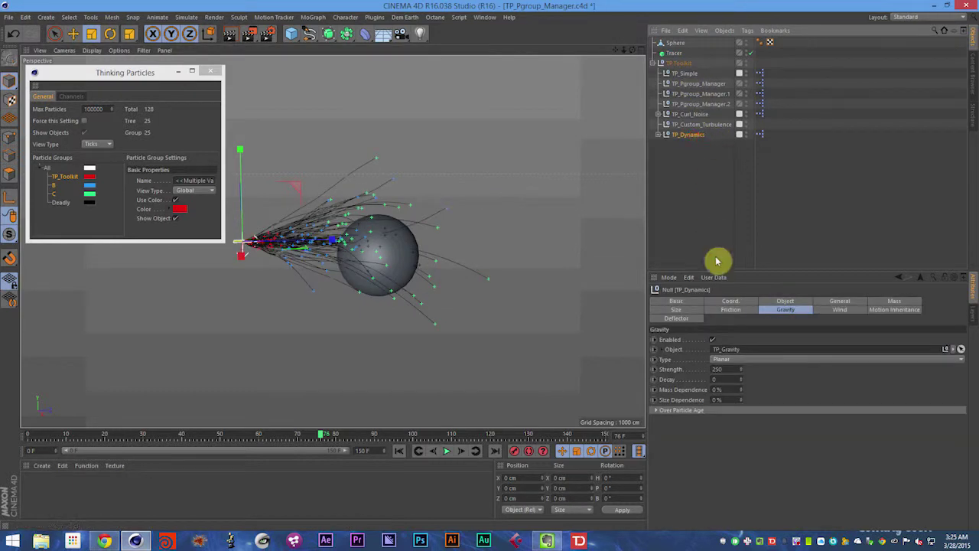
left_click(705, 125)
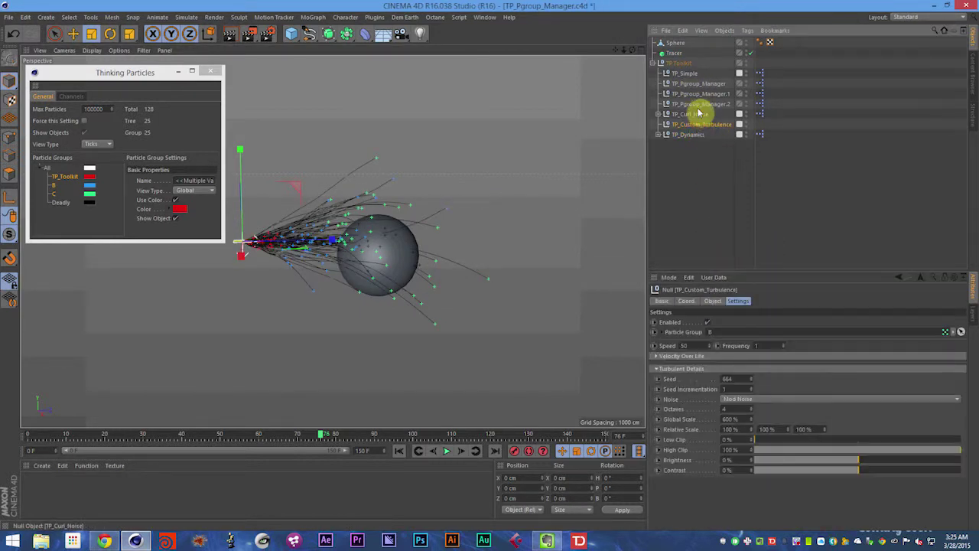
left_click(700, 104)
key("ctrl+s")
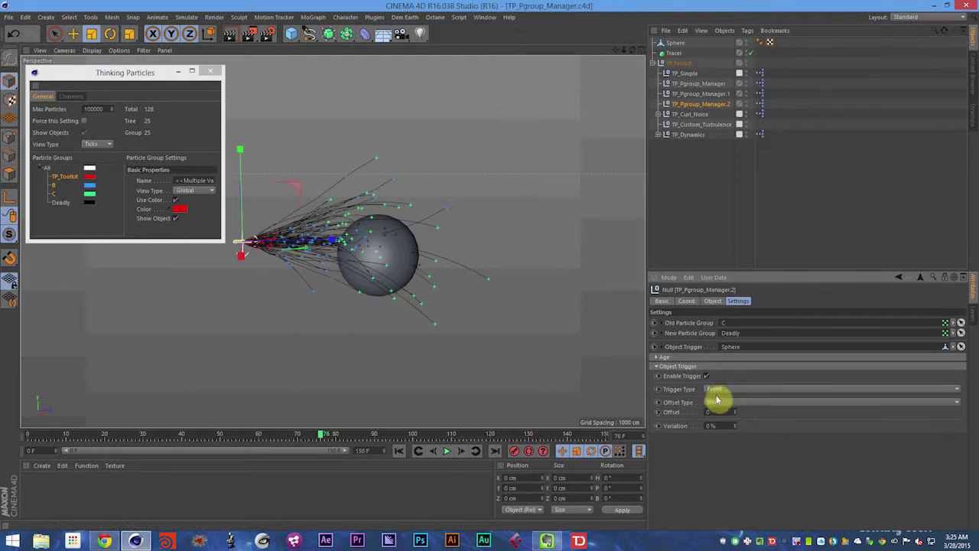
Step: Choose Front as the Trigger Type in TP_Pgroup_Manager.2's Object Trigger settings and play the simulation
left_click(706, 376)
left_click(685, 390)
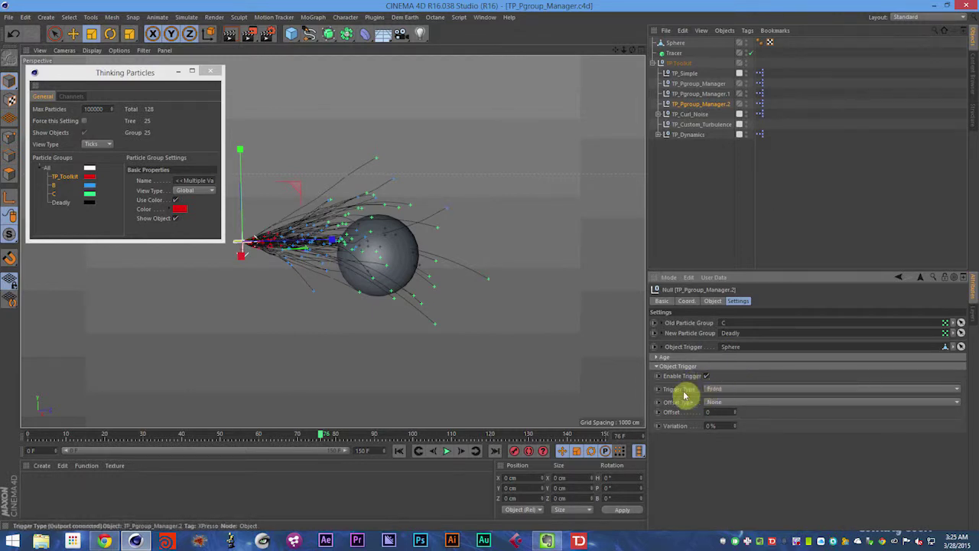
left_click(713, 391)
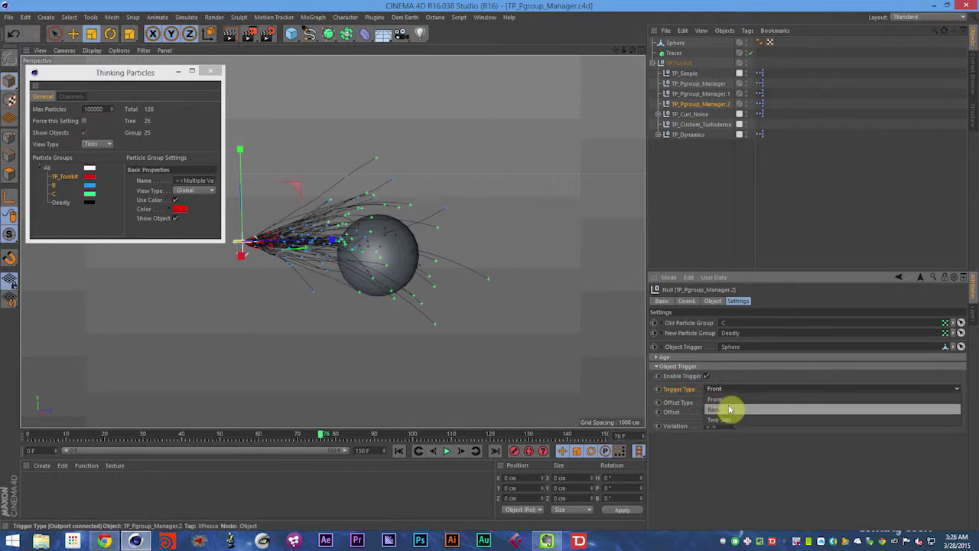
left_click(725, 400)
key("F8")
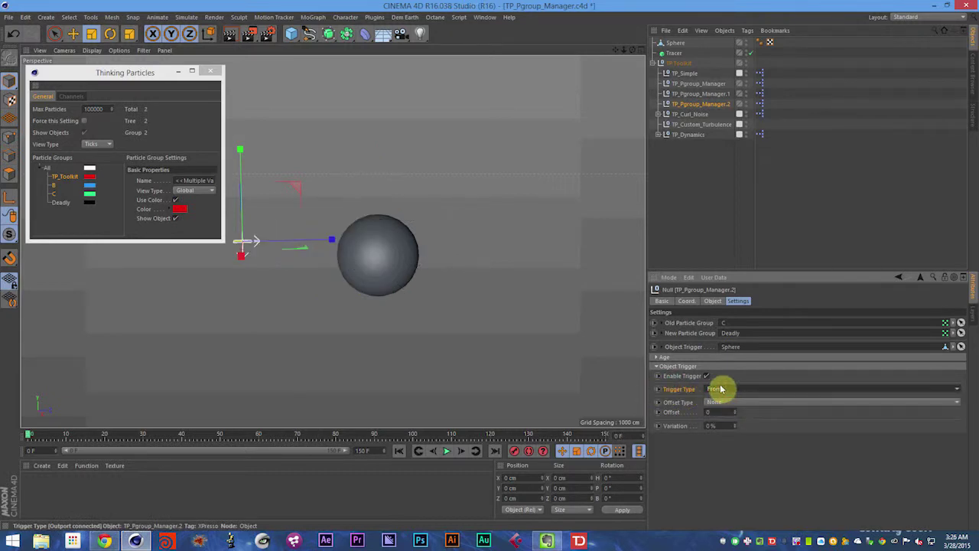
Step: Test the Back Trigger Type during playback and set TP_Pgroup_Manager.2's Trigger Type to Two Side
left_click(726, 390)
left_click(733, 401)
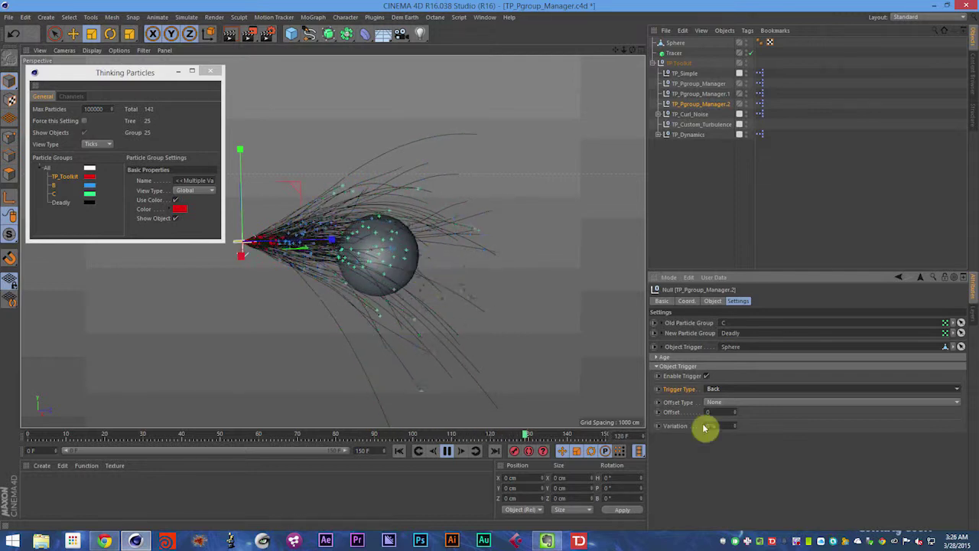
left_click(717, 390)
left_click(719, 420)
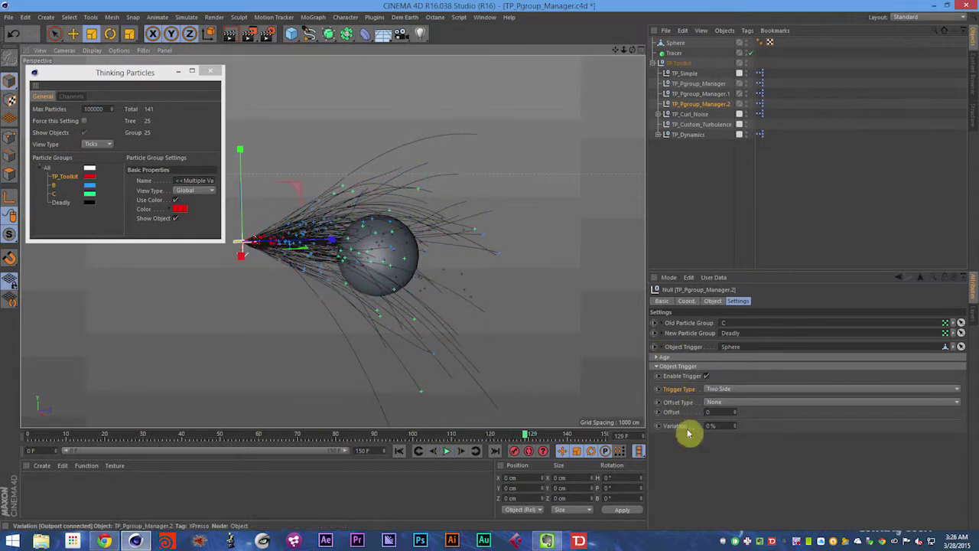
Step: Try Particle Size Travel as the object trigger's Offset Type and settle on User Defined Travel
left_click(711, 413)
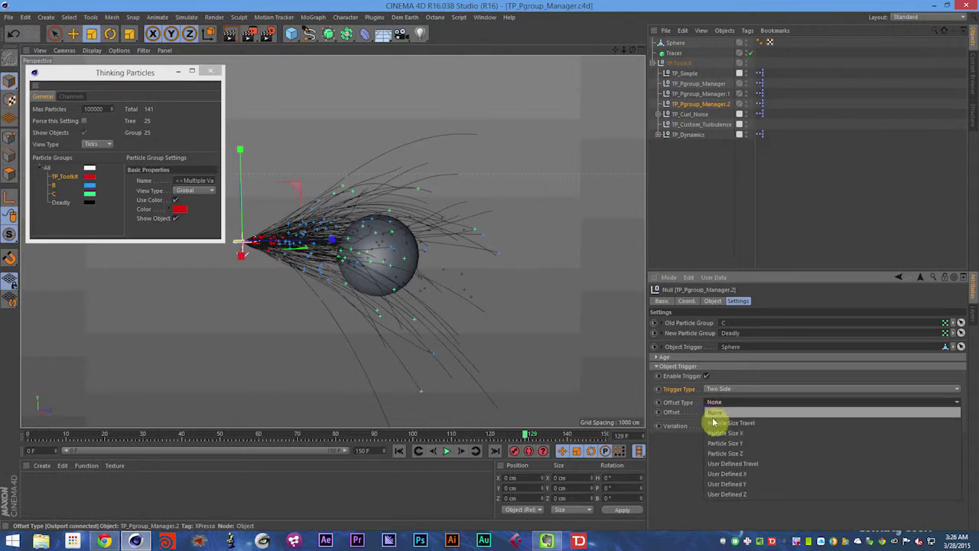
left_click(723, 463)
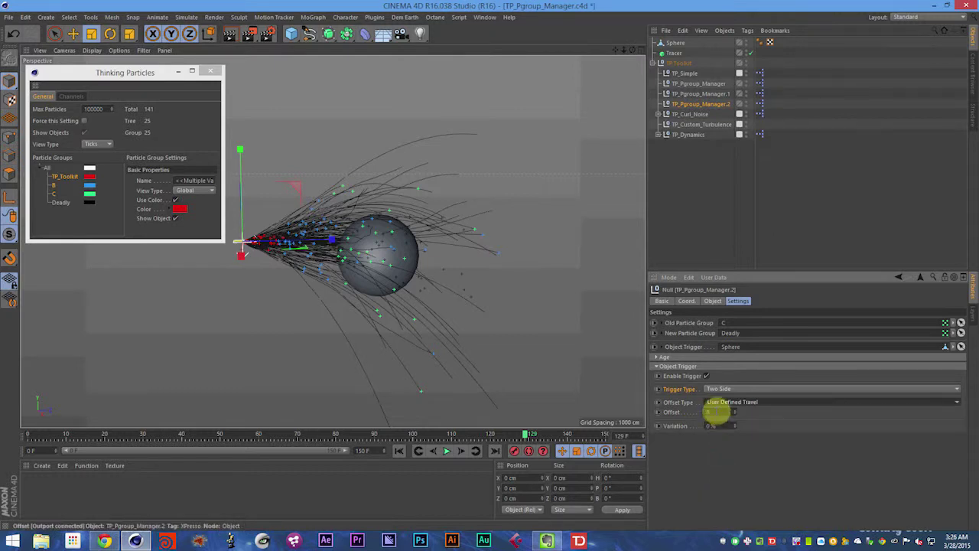
left_click(717, 404)
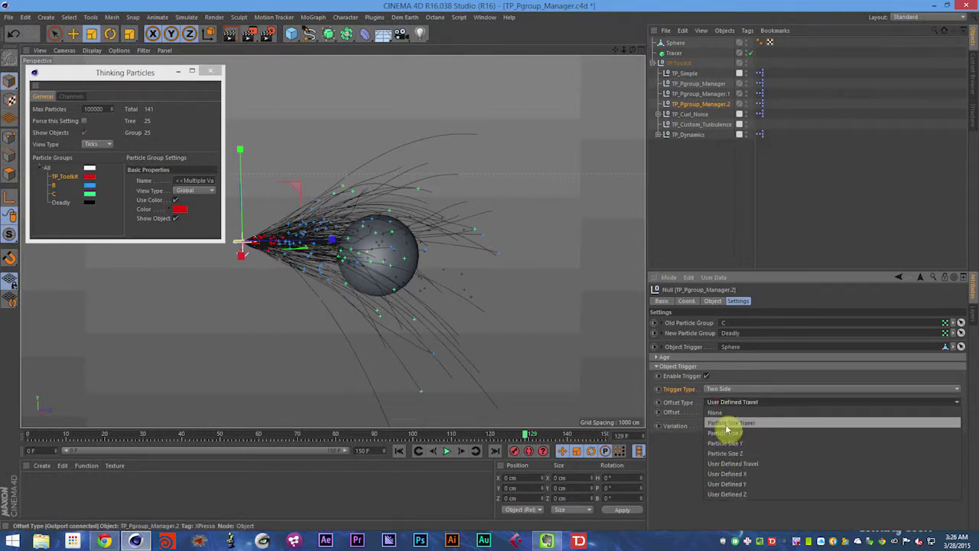
left_click(726, 423)
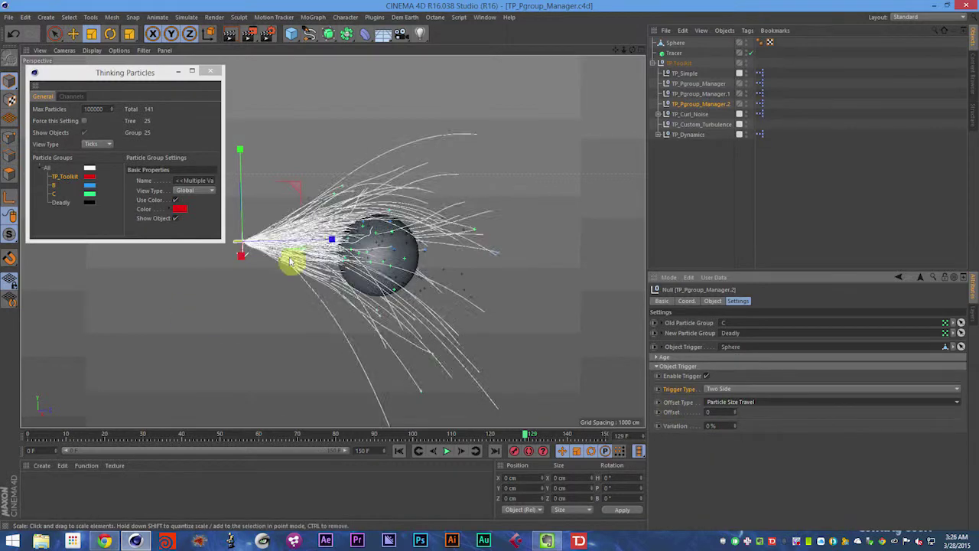
left_click(760, 405)
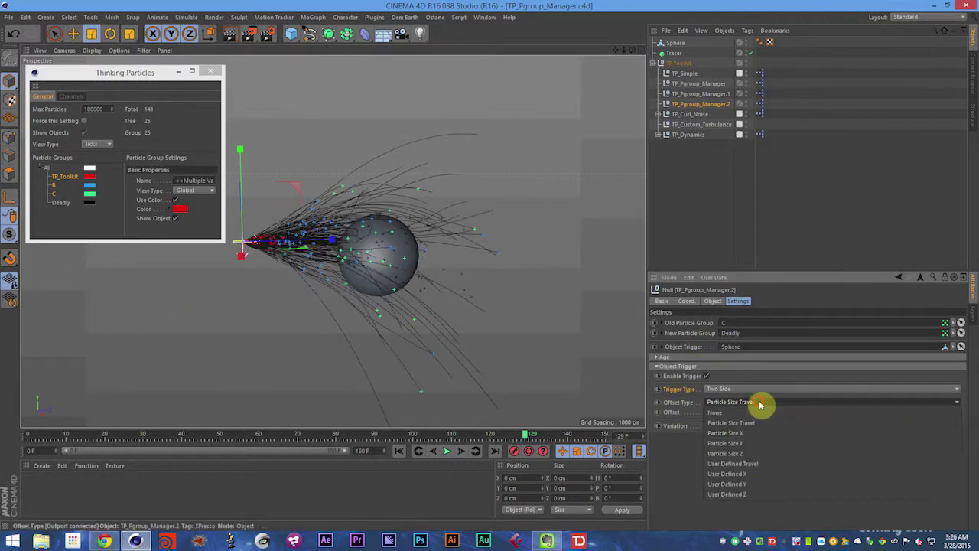
left_click(766, 463)
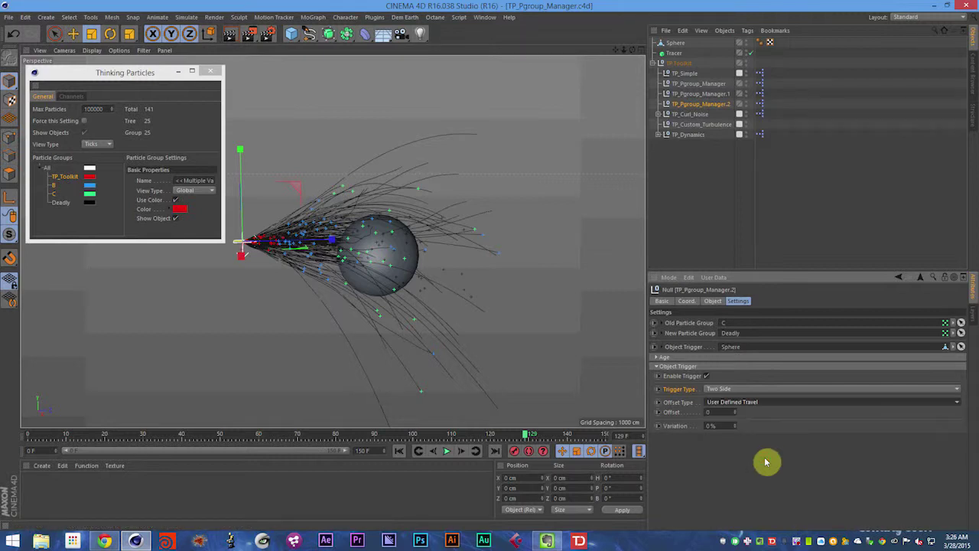
Step: Play the simulation, set the object trigger's Offset to 100 and save the scene
key("F8")
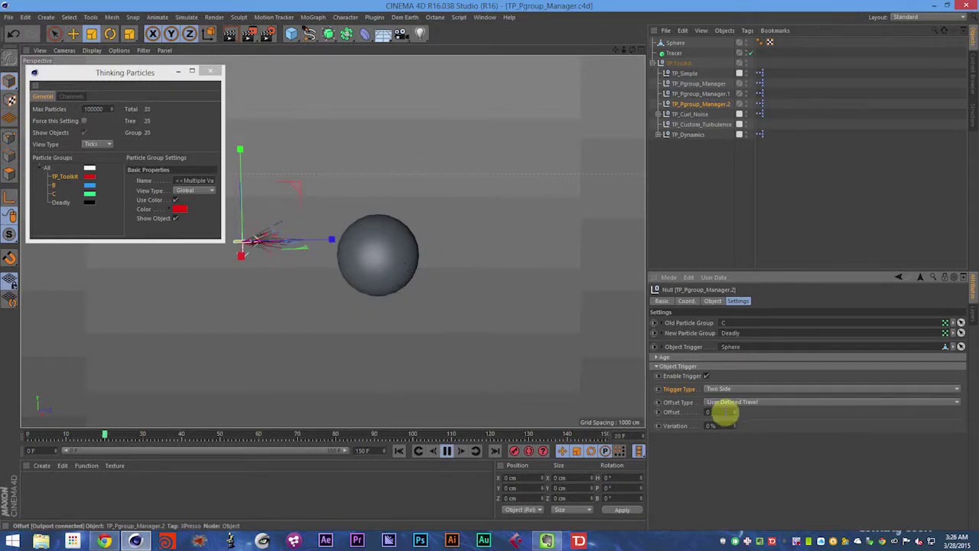
left_click(724, 411)
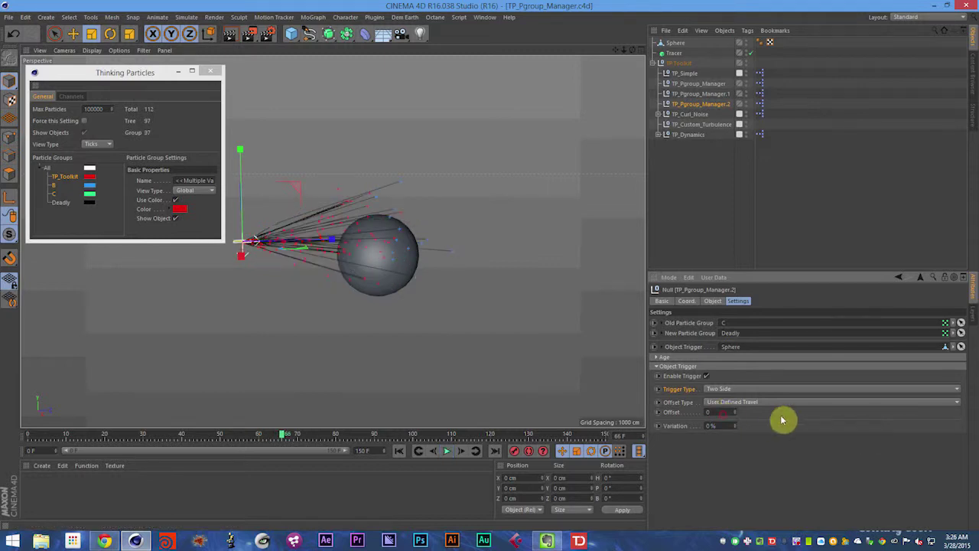
type("100")
key("Return")
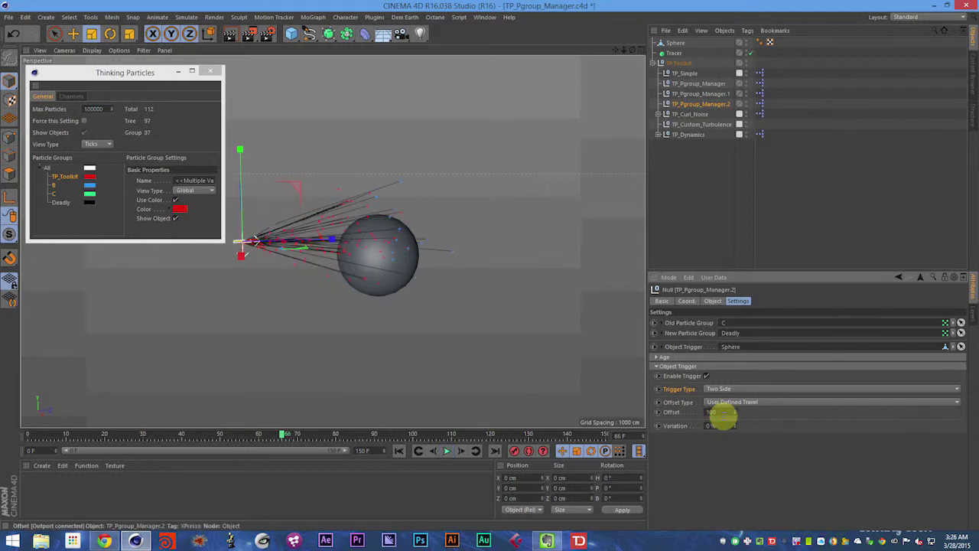
key("ctrl+s")
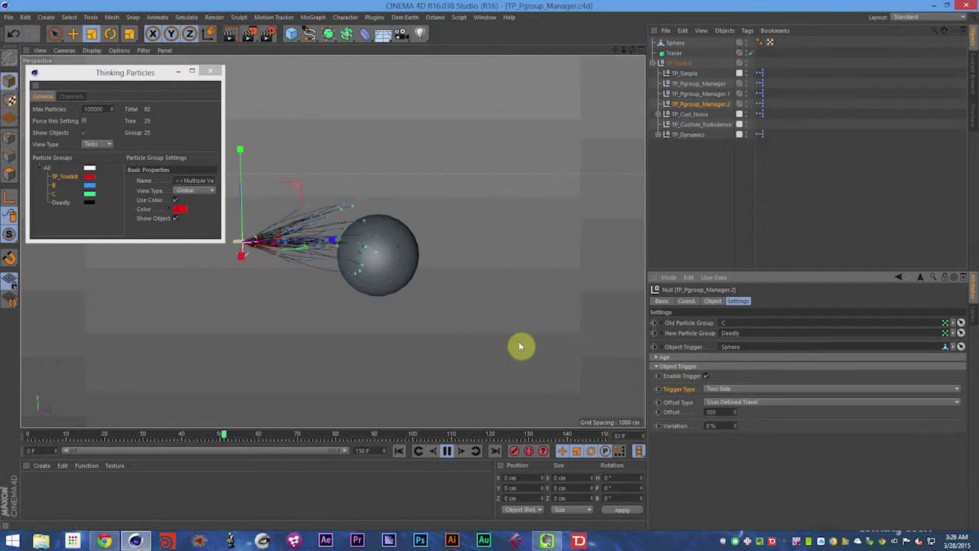
Step: Keep User Defined Travel and test trigger Offsets of 1000 and 10000 while watching particles approach the sphere
left_click(727, 401)
left_click(739, 463)
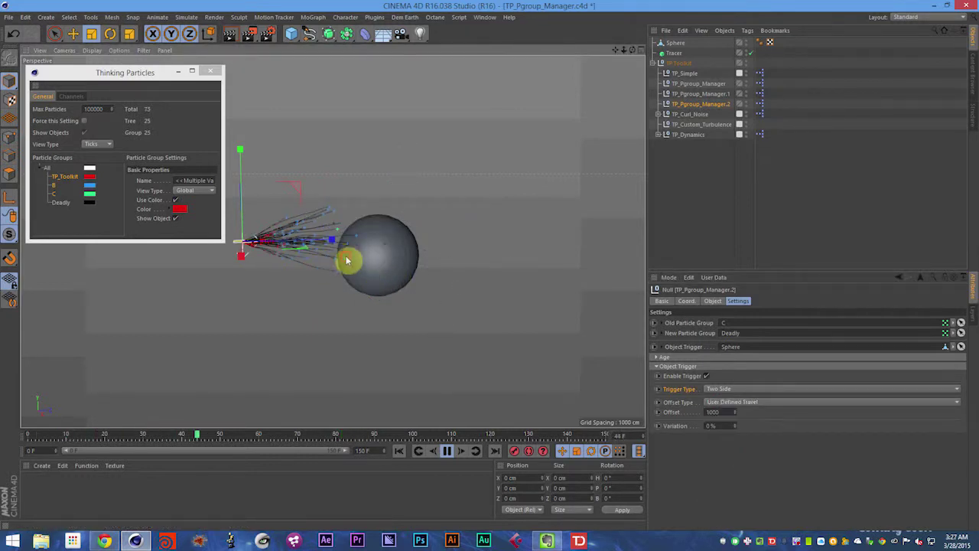
scroll(348, 252, "up", 5)
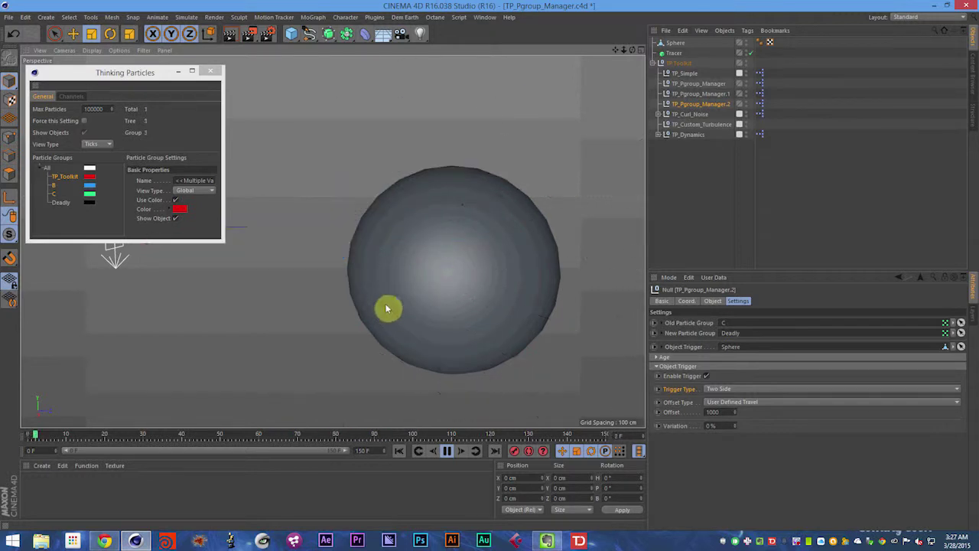
left_click(723, 412)
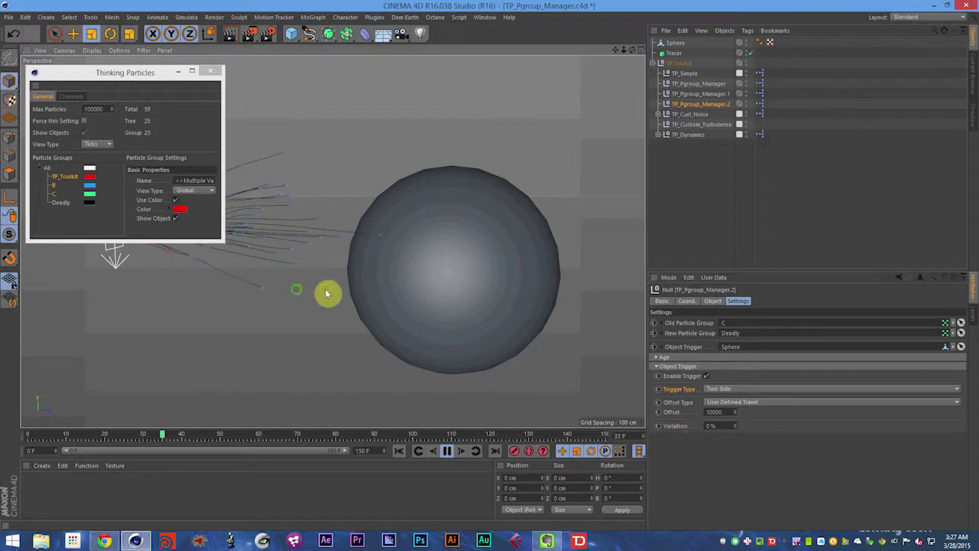
middle_click_drag(326, 290, 437, 299, "alt")
Step: Test smaller trigger Offsets of 200, 50 and 150 while examining the particles around the sphere
left_click(715, 412)
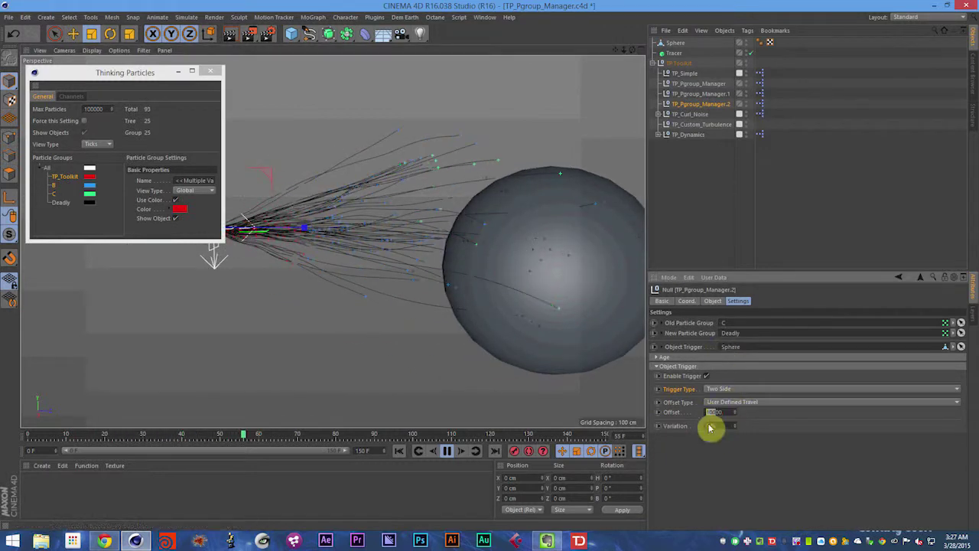
type("200")
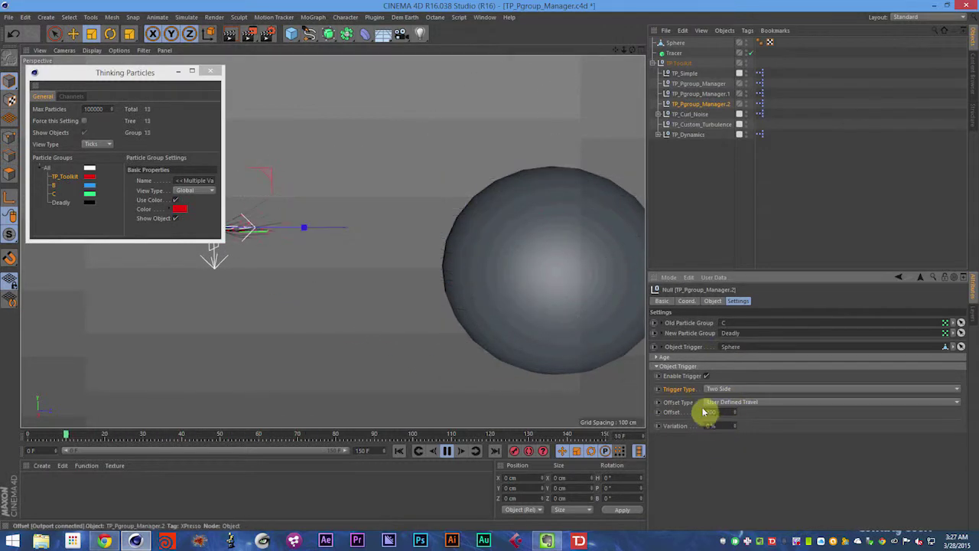
type("50")
key("Return")
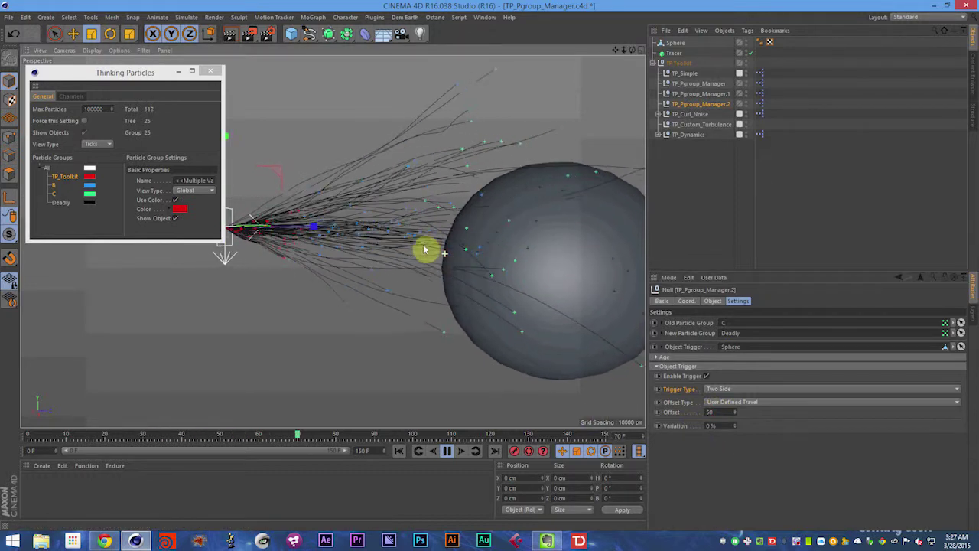
double_click(711, 412)
type("150")
key("Return")
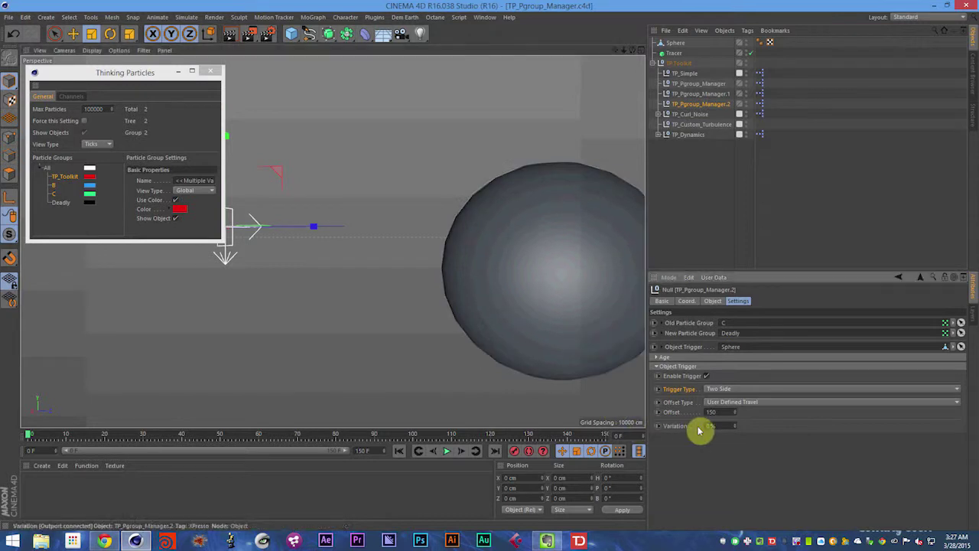
left_click_drag(482, 237, 506, 250, "alt")
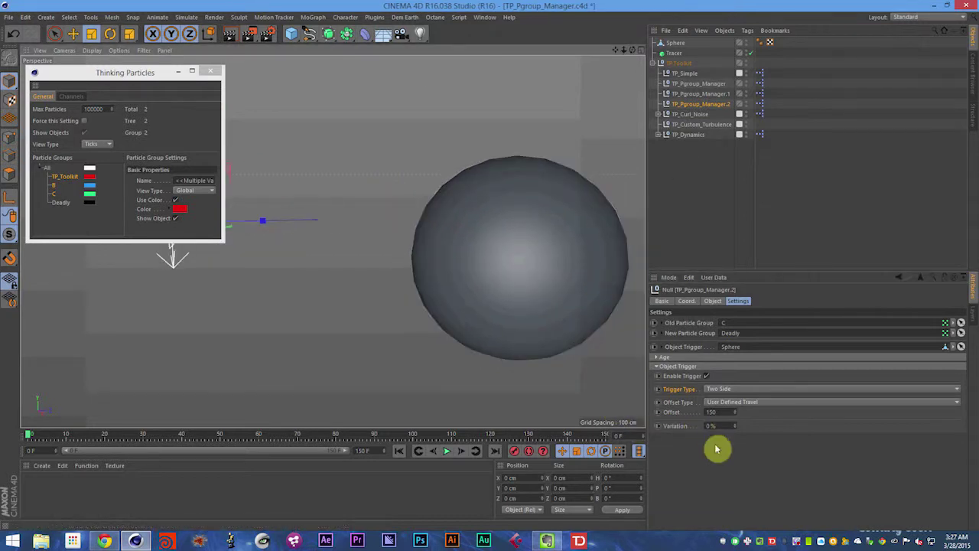
Step: Set the object trigger's Offset Type to None and its Offset to 0, and save the scene
left_click(741, 405)
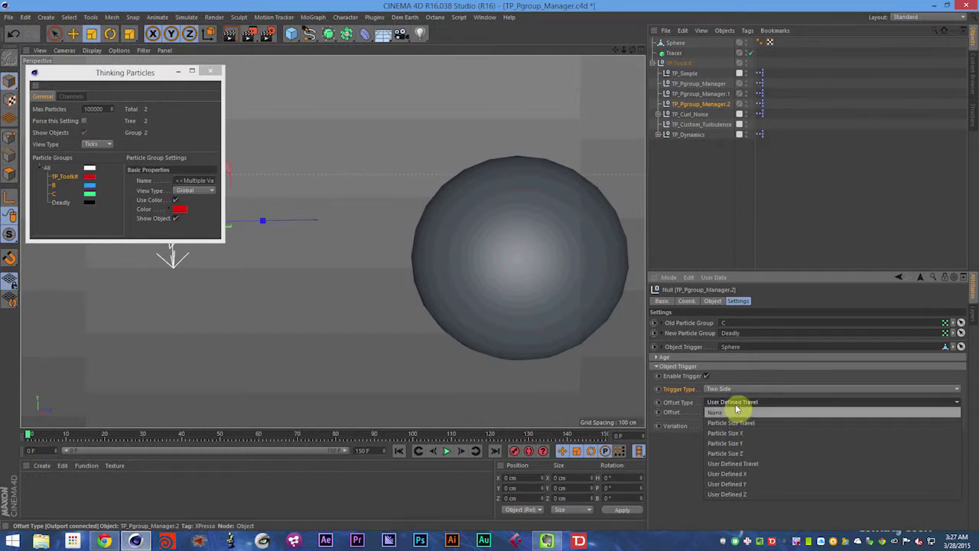
left_click(733, 413)
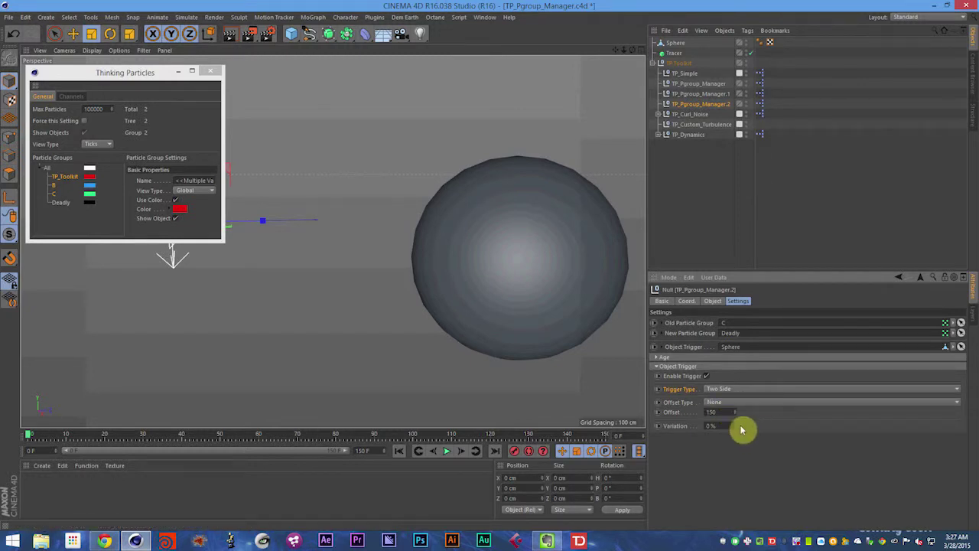
double_click(712, 411)
type("0")
key("Return")
key("ctrl+s")
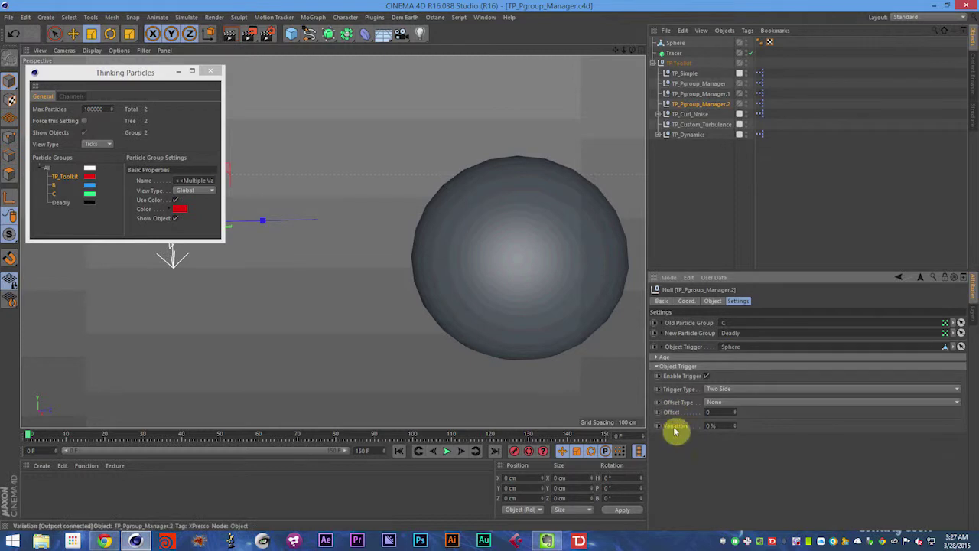
Step: Reposition the Thinking Particles window and select the Deadly particle group to view its settings
scroll(518, 247, "down", 5)
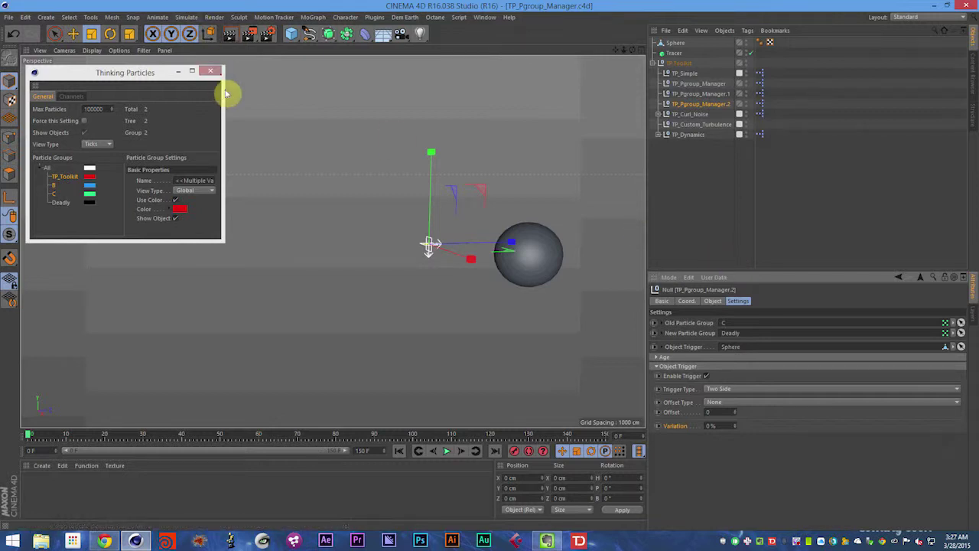
left_click_drag(134, 72, 182, 75)
left_click(111, 202)
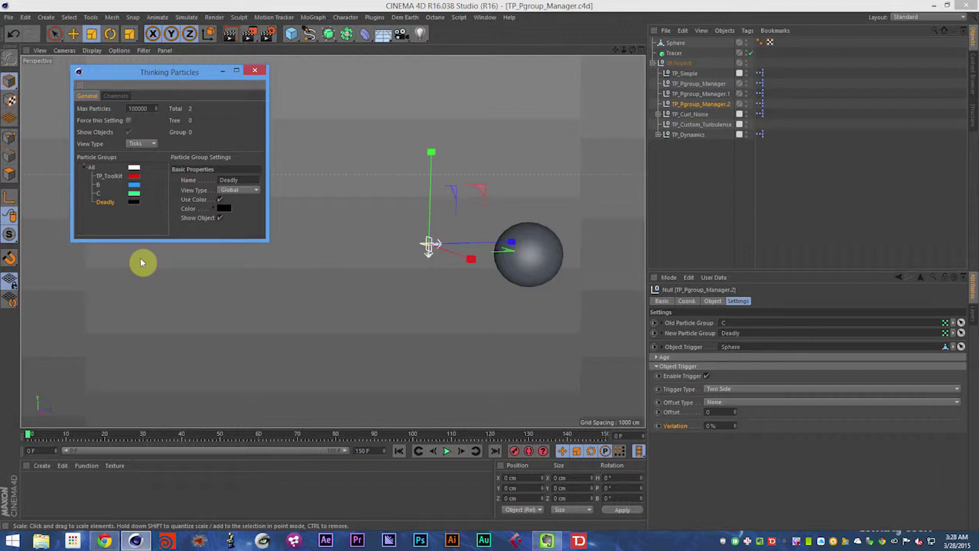
left_click_drag(494, 283, 380, 247, "alt")
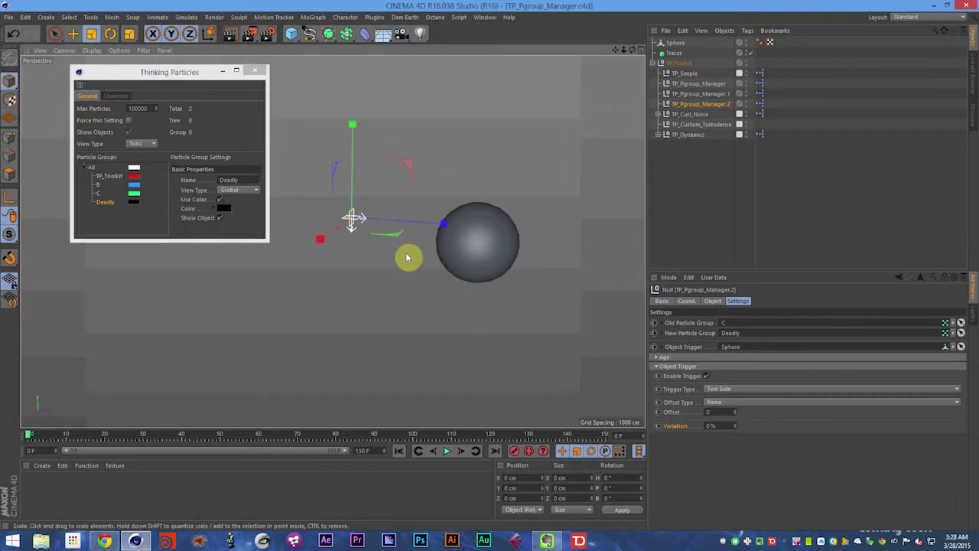